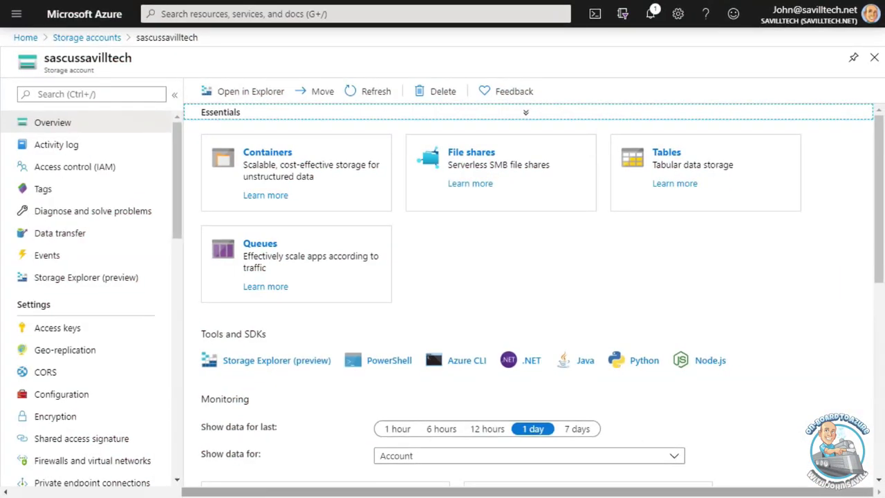
- Open Access control (IAM) for the sascussavilltech storage account and examine the available roles, including the Storage Blob Data ones
key(alt+Tab)
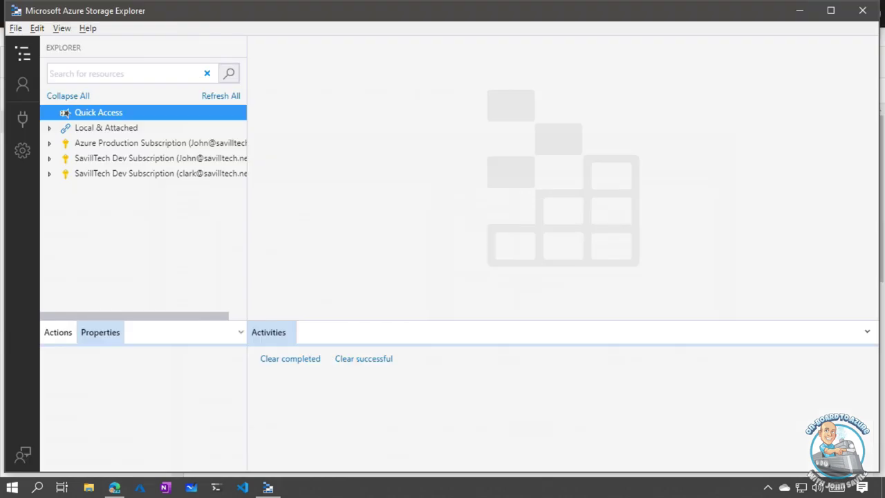
key(alt+Tab)
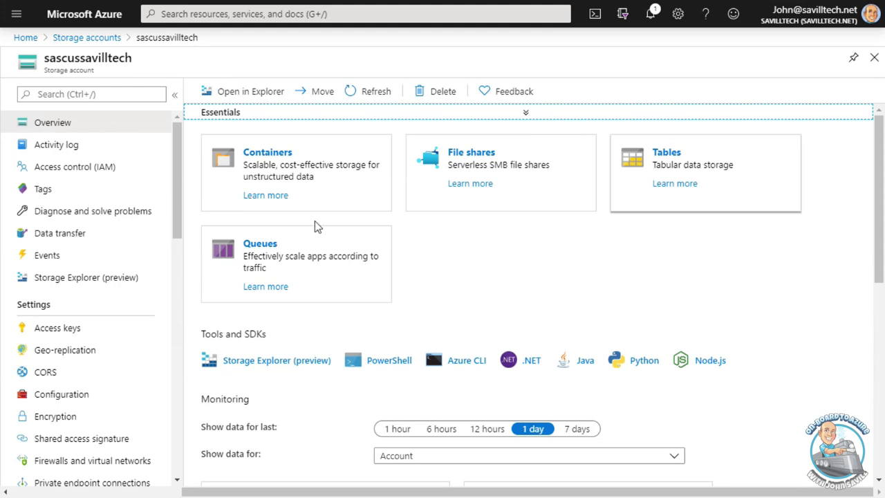
click(70, 170)
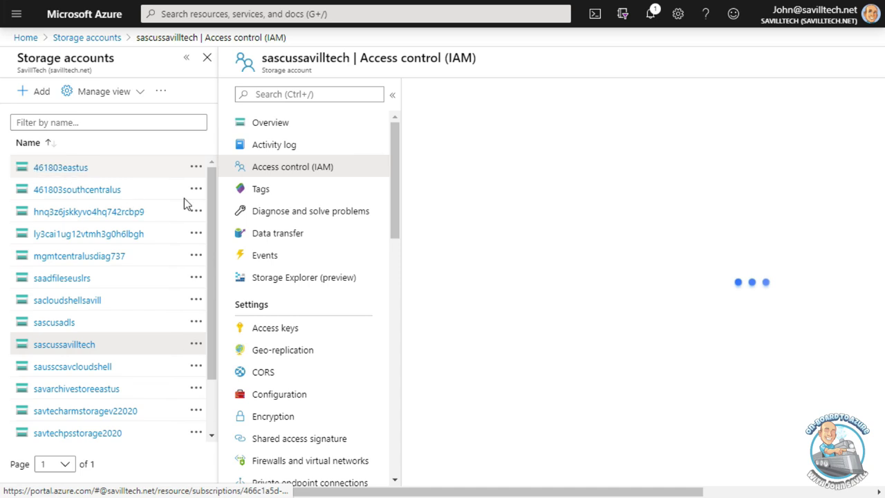
drag(503, 494, 684, 493)
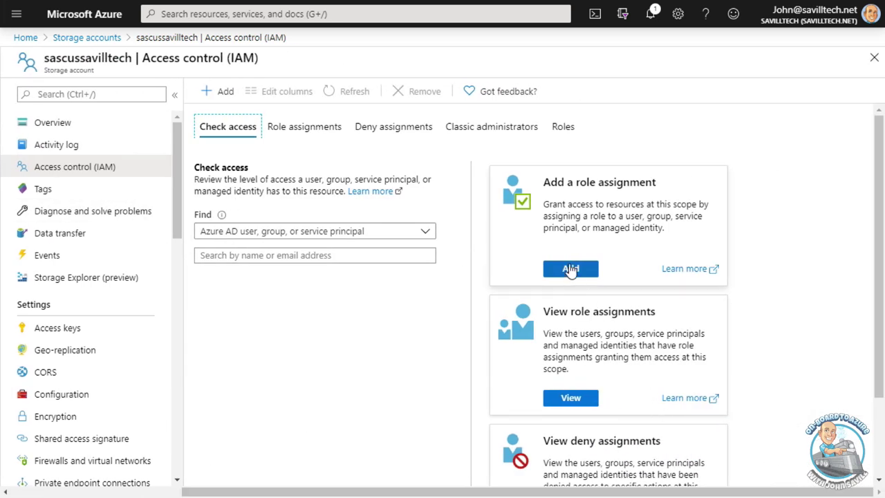
click(565, 125)
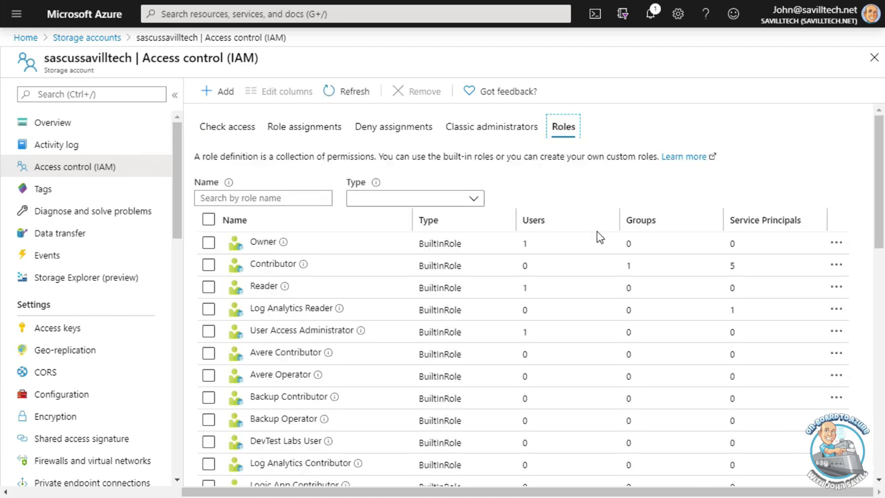
scroll(602, 235, down, 5)
scroll(639, 249, down, 2)
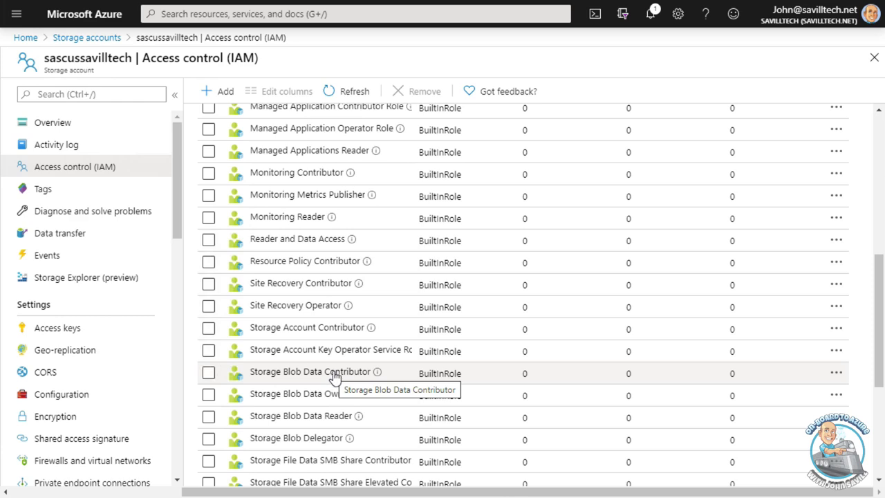
- Open the storage account's access keys and examine the keys and connection strings
click(58, 330)
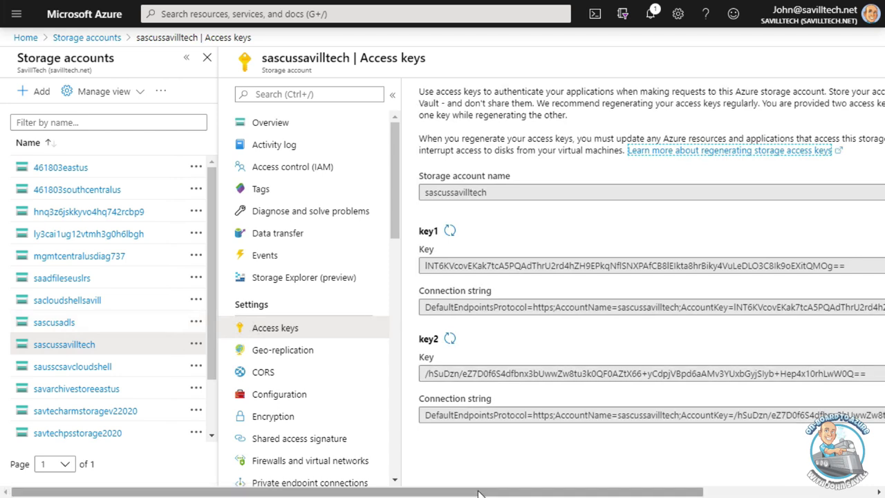
drag(494, 492, 623, 487)
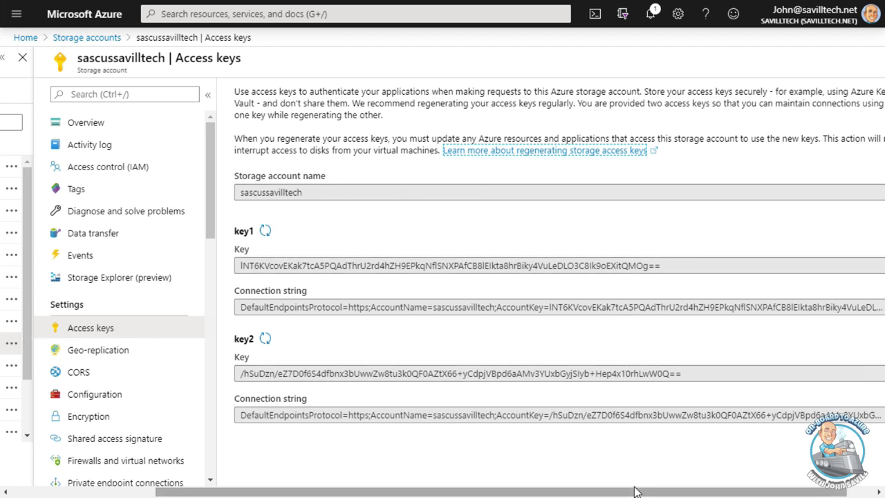
drag(625, 495, 662, 491)
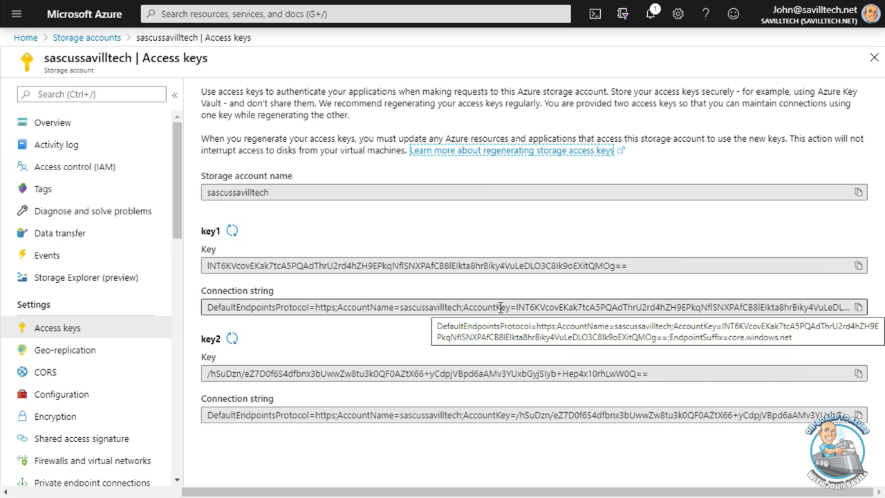
- Open the images container from the storage account's Blob service containers
drag(174, 179, 181, 292)
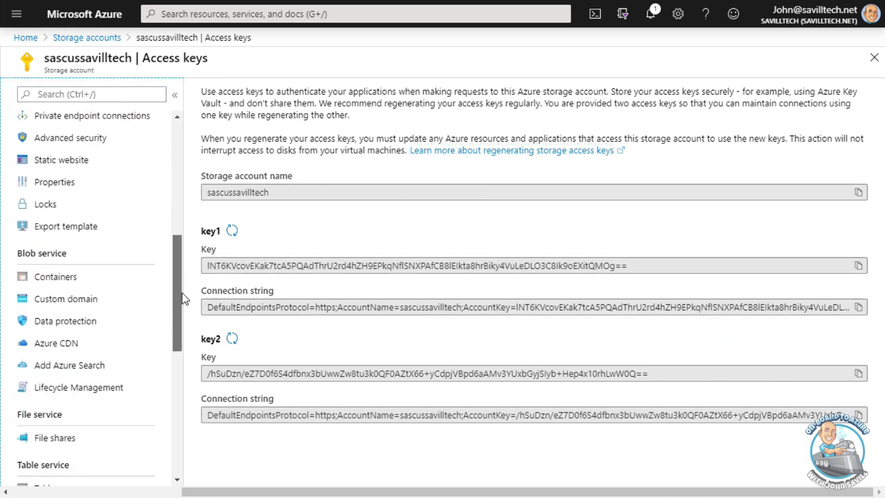
click(65, 278)
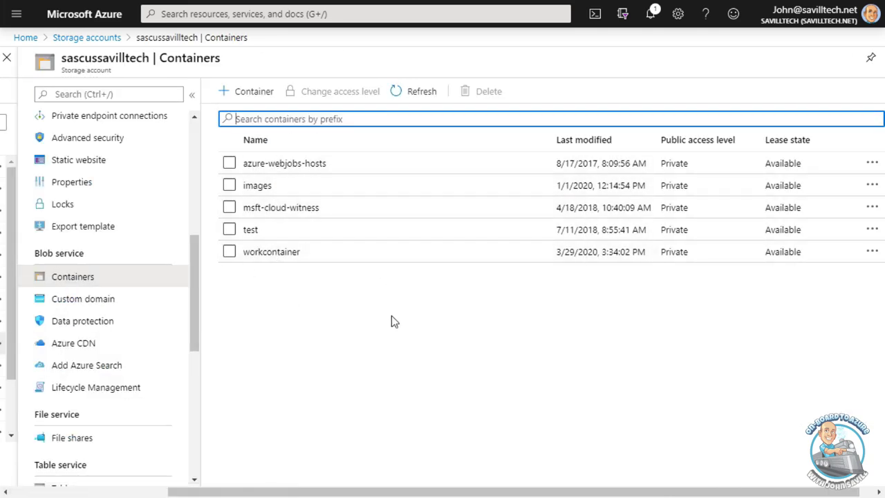
click(260, 184)
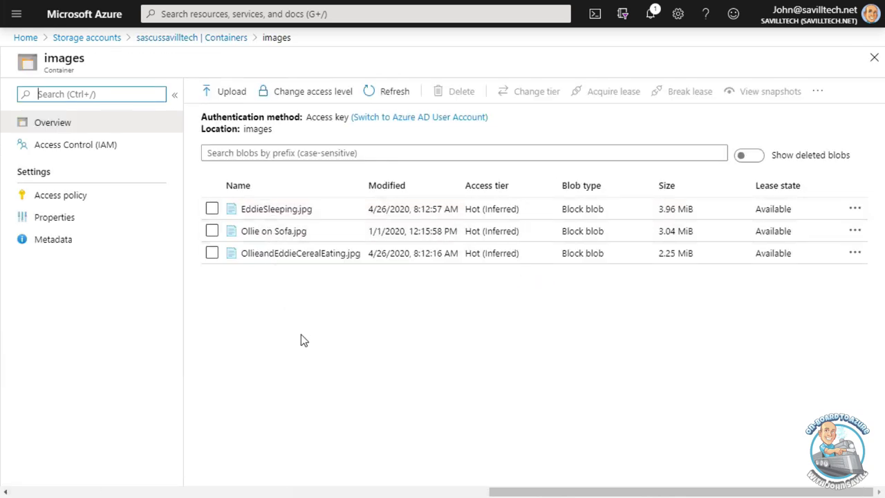
- View the picture content of the blob Ollie on Sofa.jpg, and close the blob's details
click(270, 232)
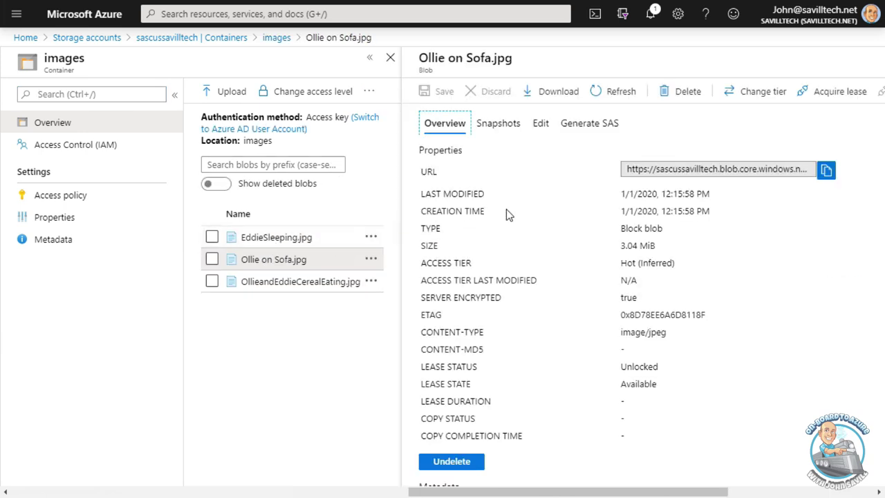
click(541, 123)
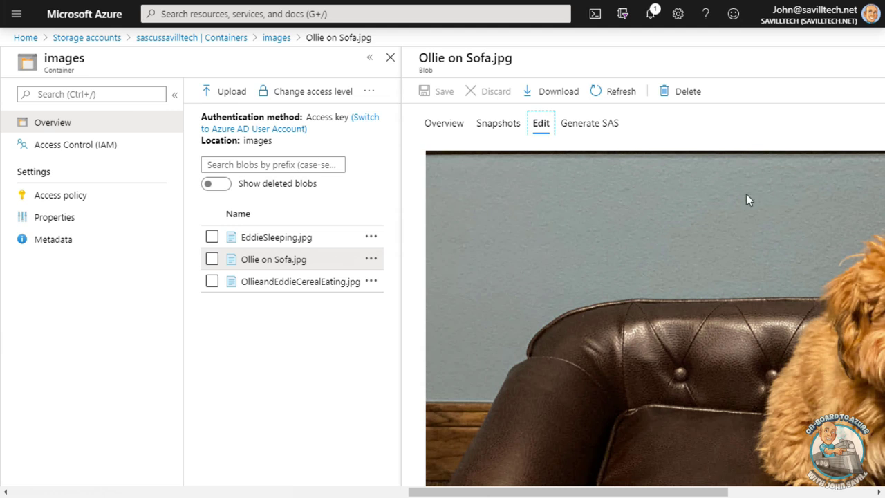
drag(726, 492, 879, 496)
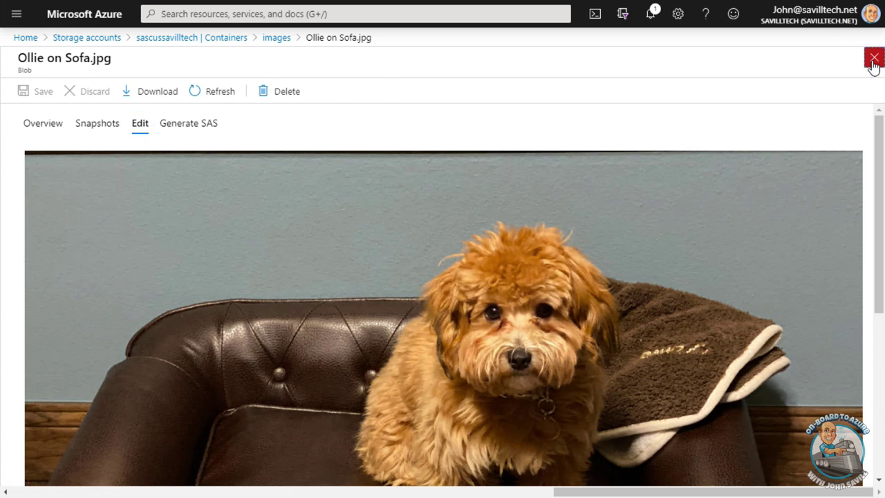
click(874, 58)
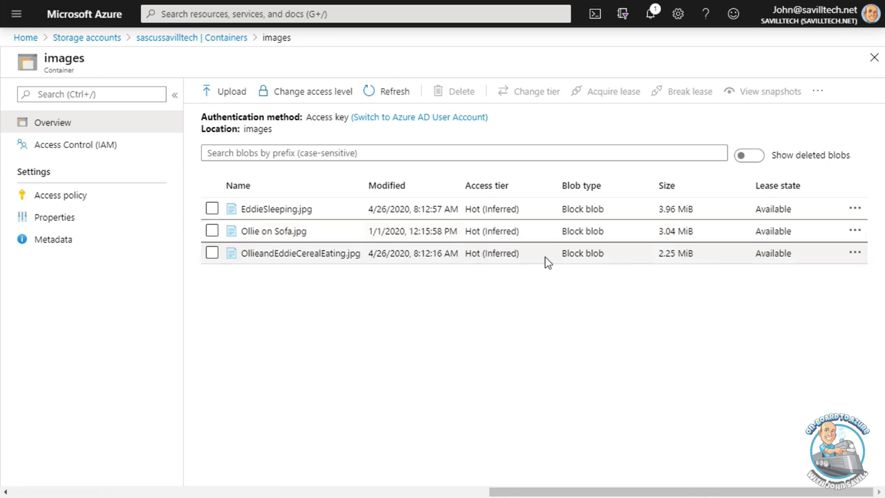
- Try authenticating to the images container with the Azure AD user account, and switch back to access key authentication
click(406, 118)
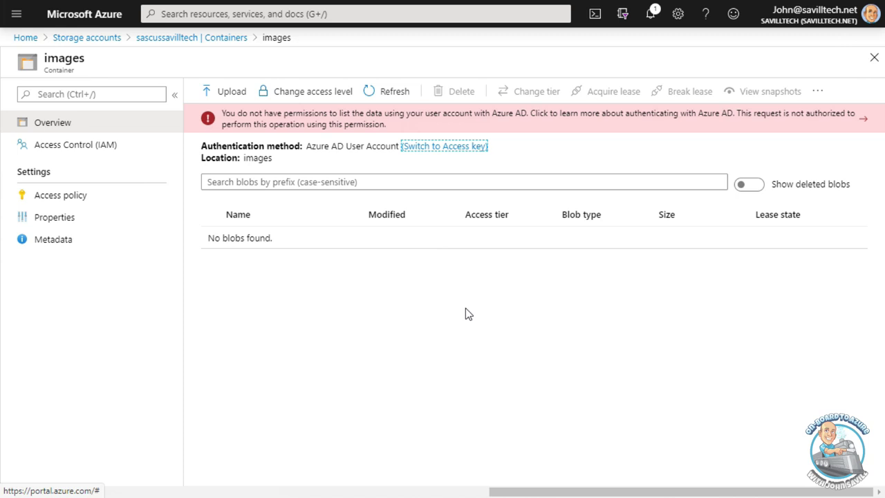
click(423, 147)
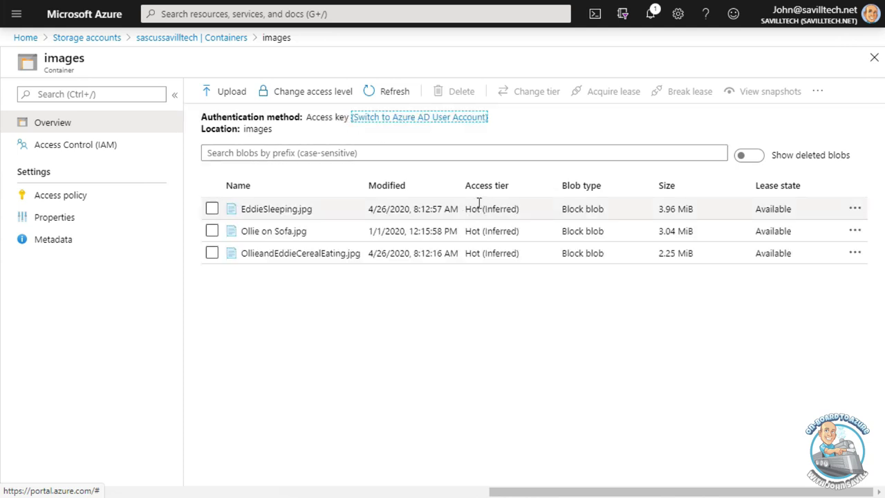
- Return to the storage account's containers and open its Shared access signature settings
click(183, 44)
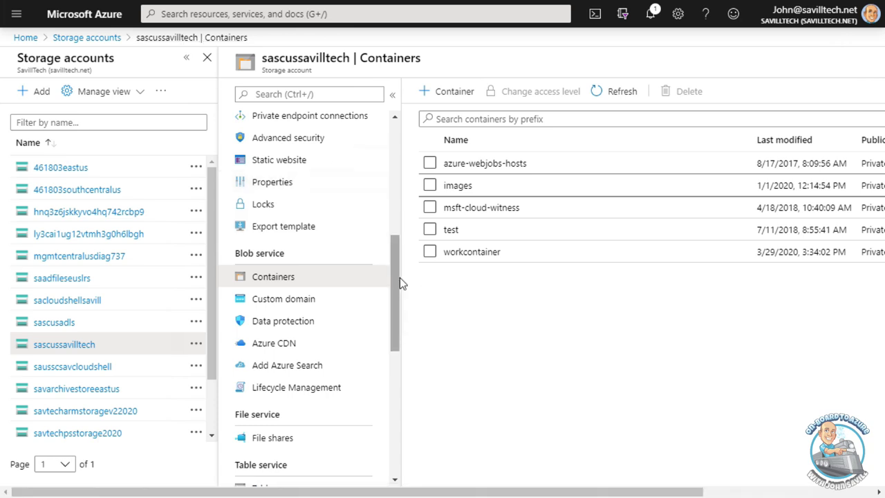
mouse_move(396, 259)
mouse_down()
mouse_move(396, 183)
mouse_move(396, 202)
mouse_up()
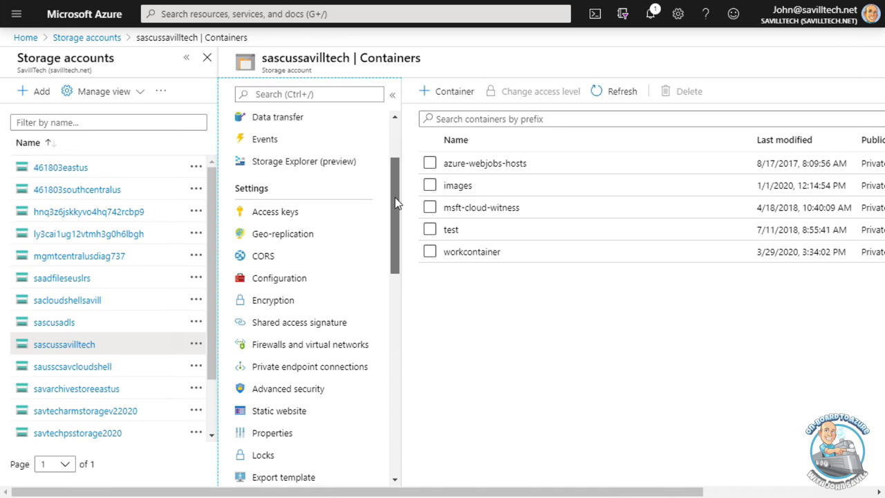
click(284, 325)
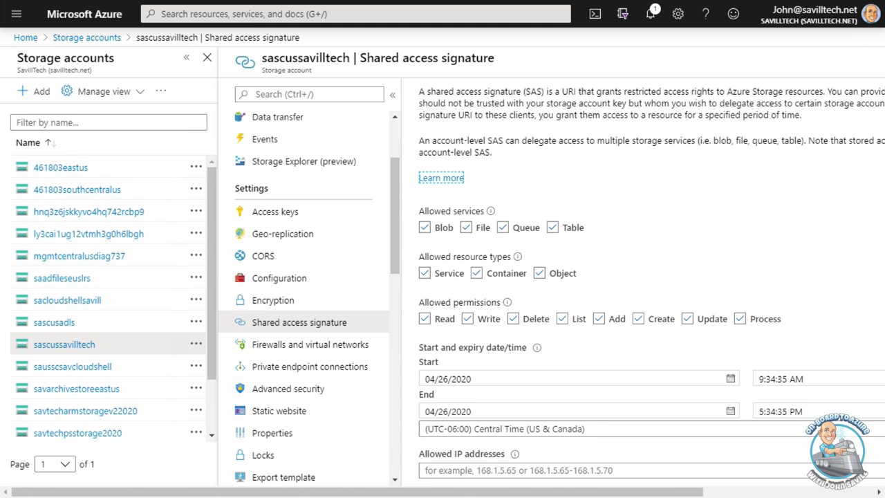
- Check the signing key choices, keep key1, and generate the SAS and connection string with the default permissions and HTTPS only
click(607, 349)
scroll(622, 346, down, 2)
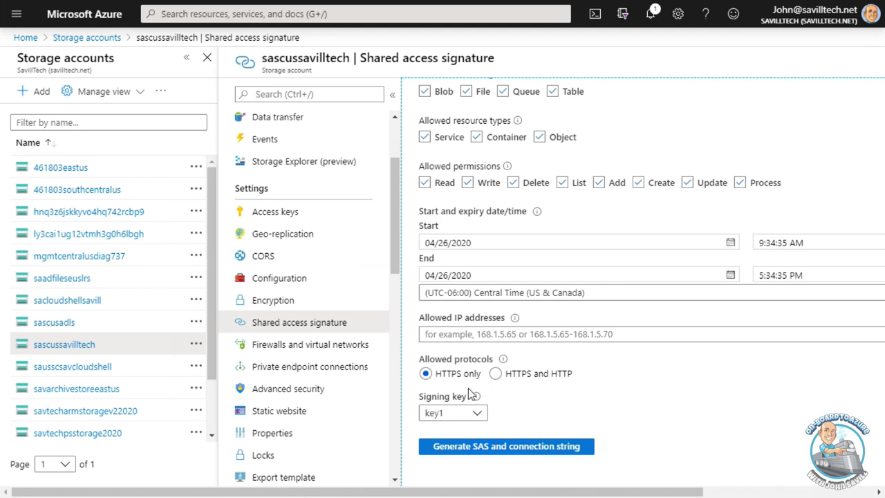
click(473, 415)
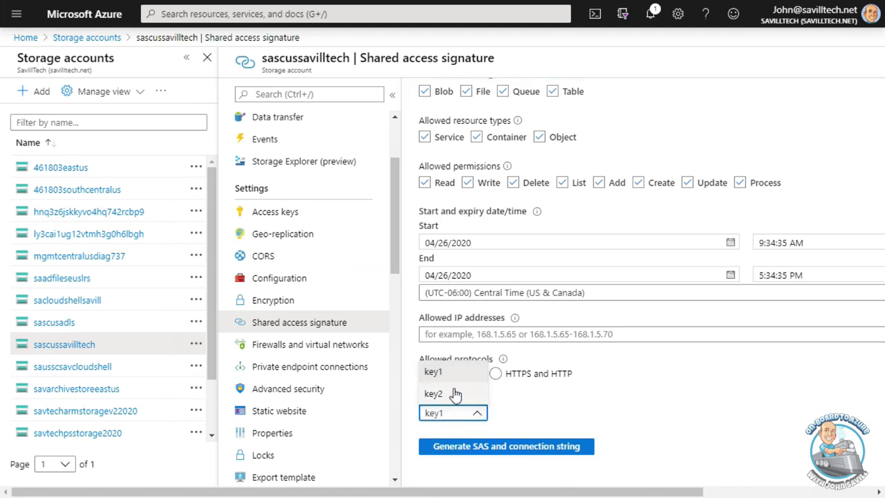
click(635, 384)
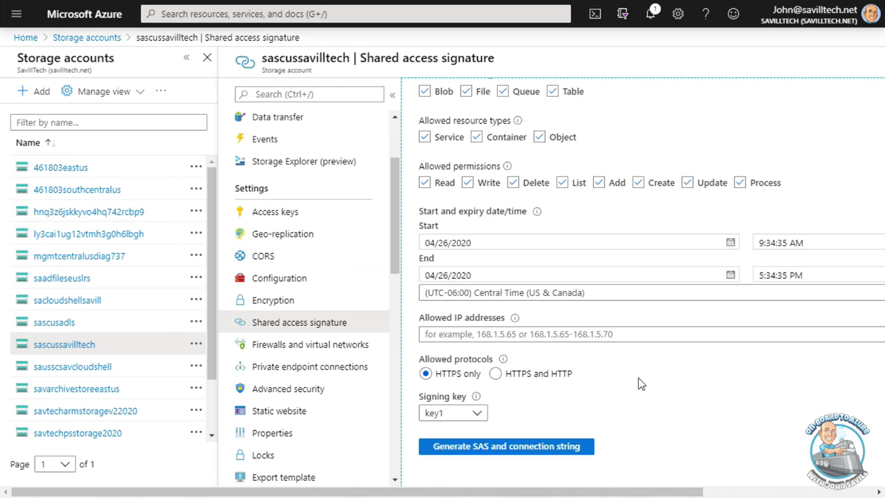
click(543, 450)
- Review the generated SAS values and copy the Blob service SAS URL
scroll(671, 367, down, 2)
scroll(679, 352, down, 1)
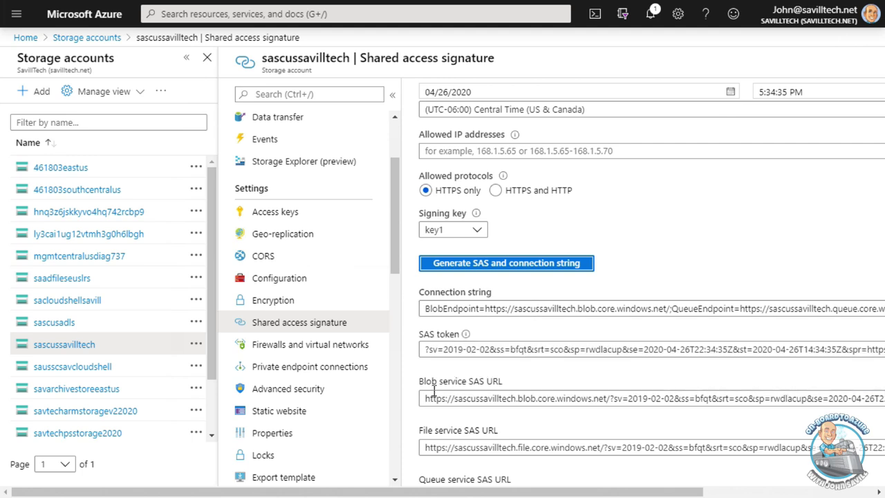
scroll(516, 401, down, 1)
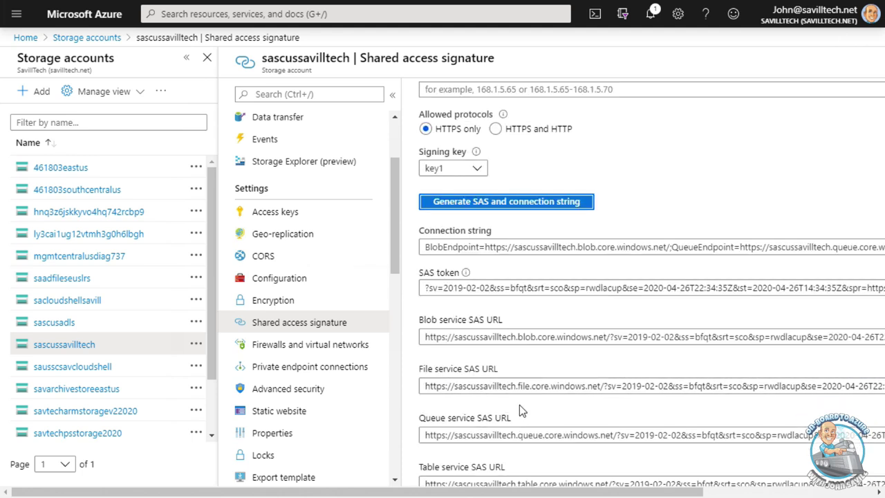
scroll(520, 404, down, 1)
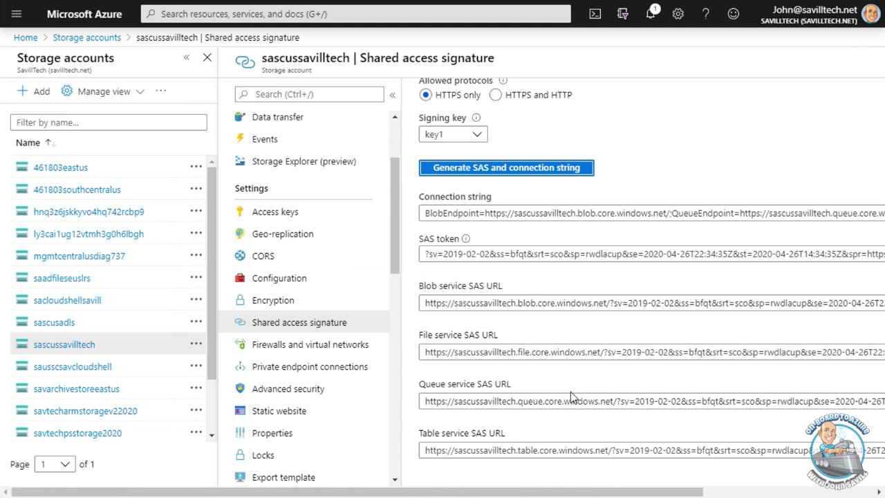
click(504, 305)
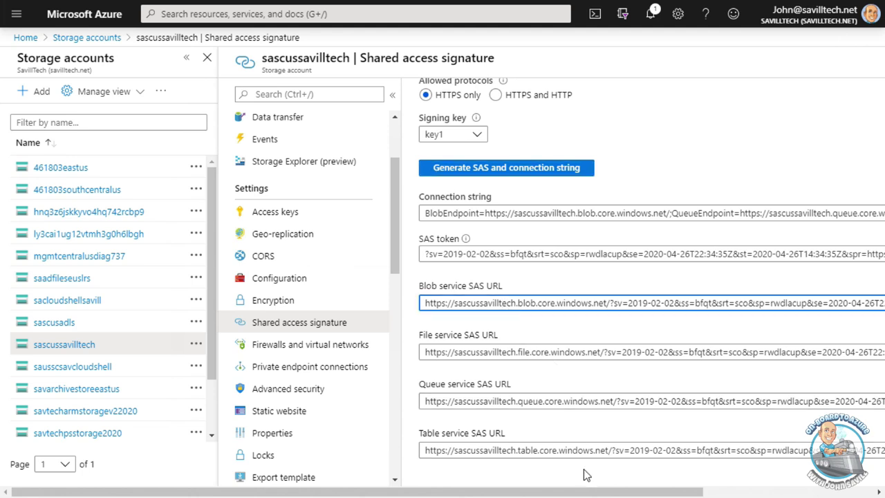
drag(584, 493, 780, 476)
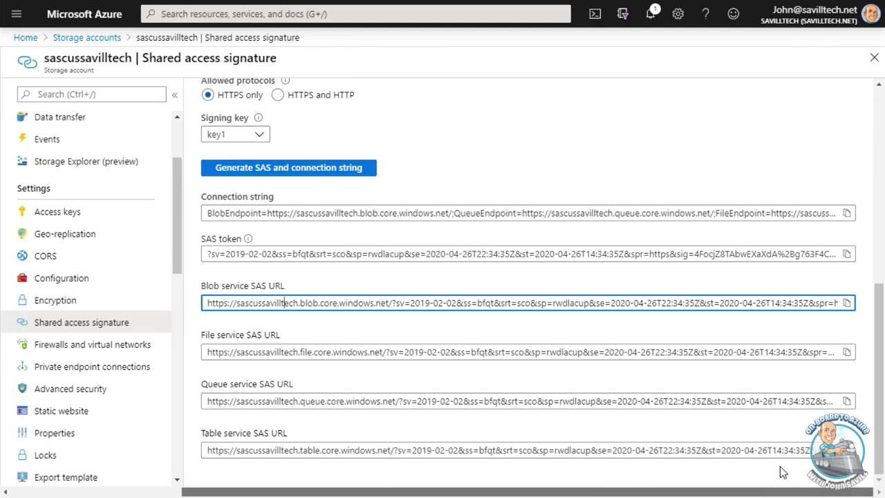
click(846, 303)
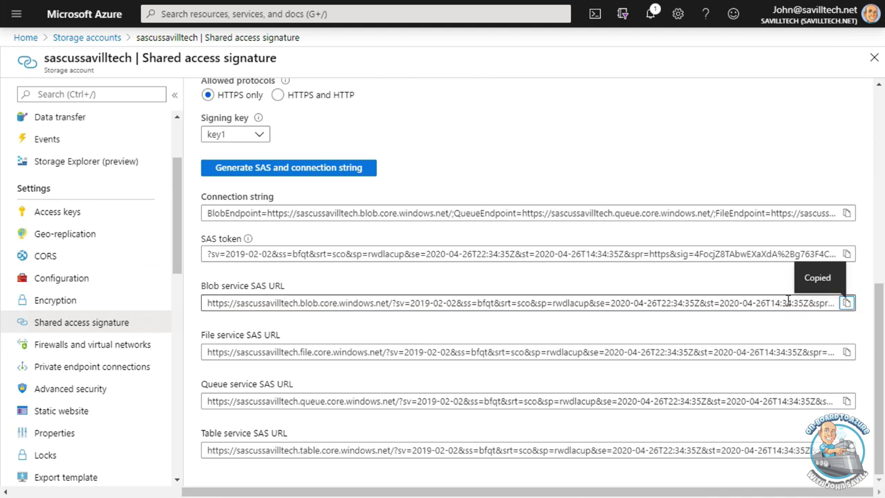
- Switch to Azure Storage Explorer and attach the storage account using the copied Blob service SAS URI
key(alt+Tab)
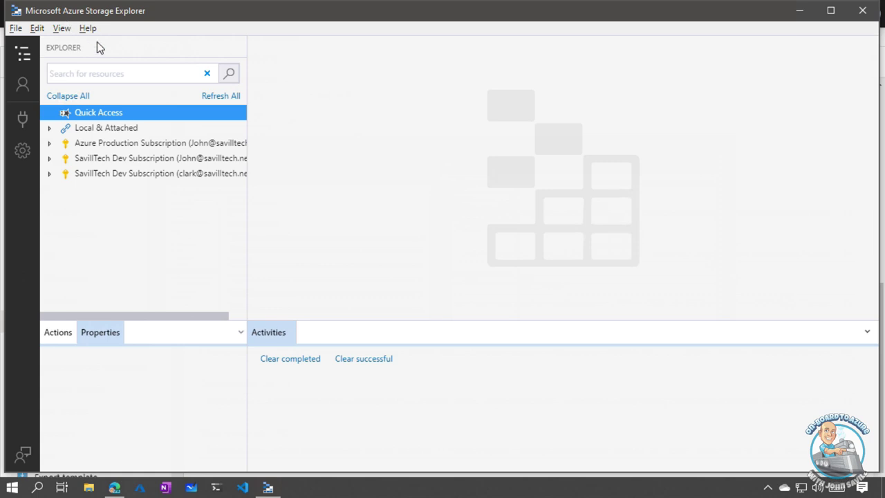
click(24, 122)
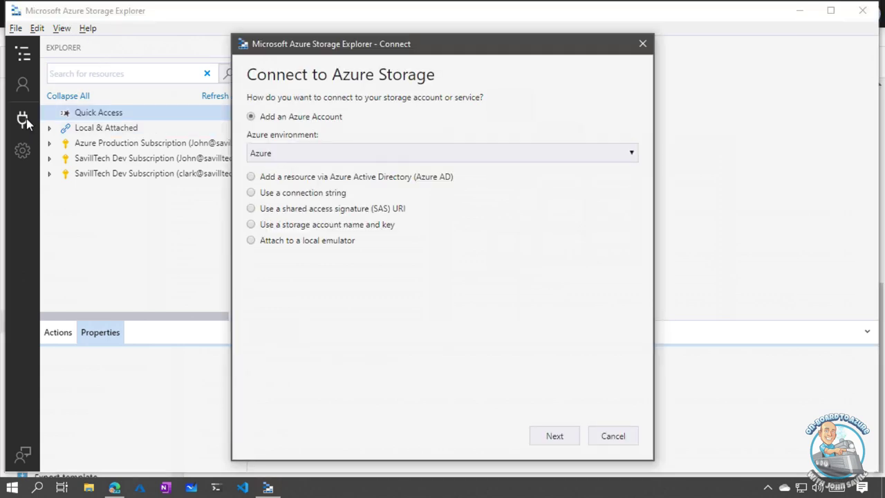
click(251, 208)
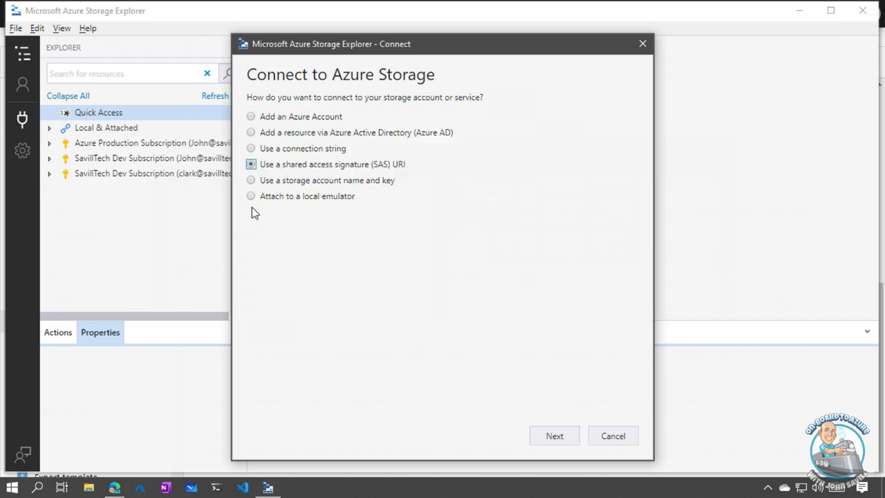
click(555, 434)
click(279, 171)
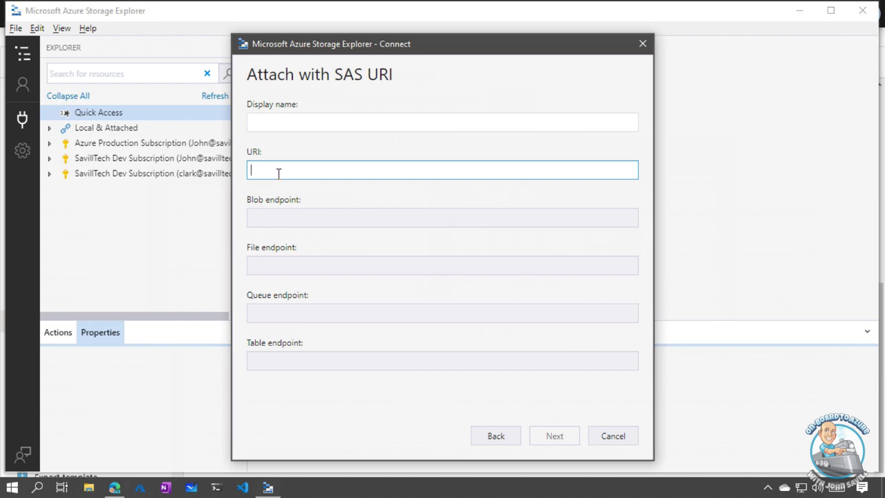
key(ctrl+v)
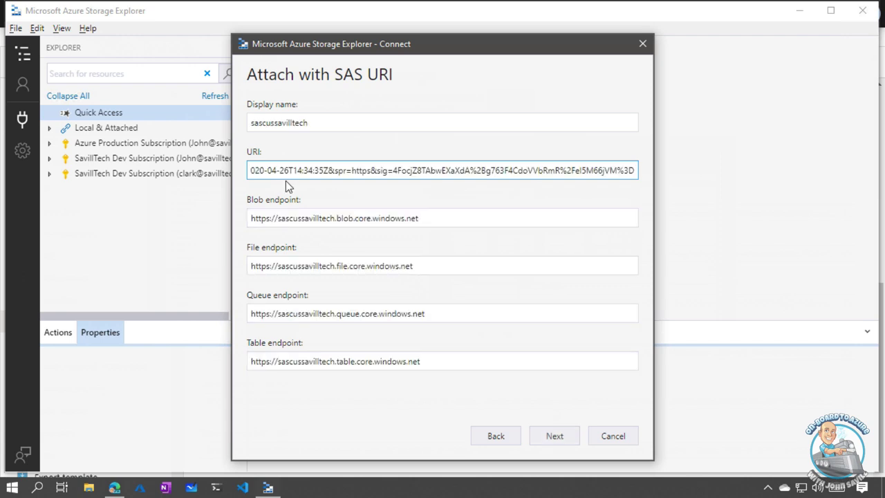
click(553, 435)
click(551, 436)
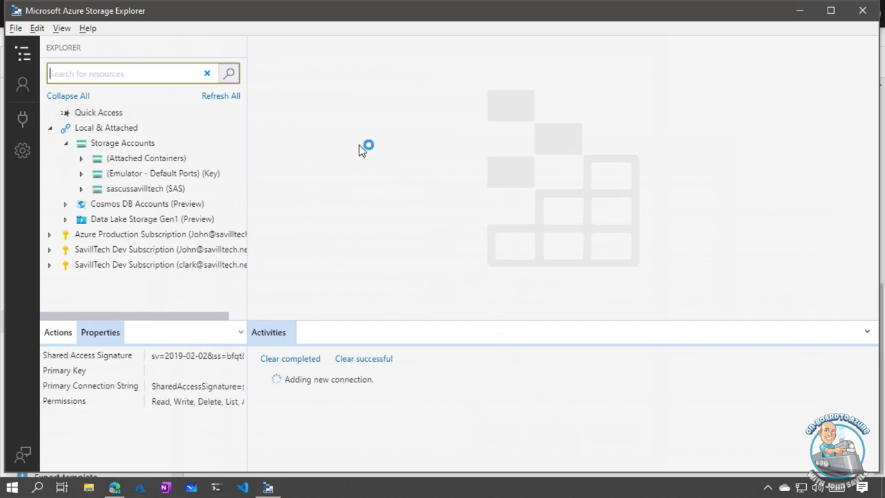
- Browse the attached account's images blob container, view Ollie on Sofa.jpg, and close the photo
click(81, 189)
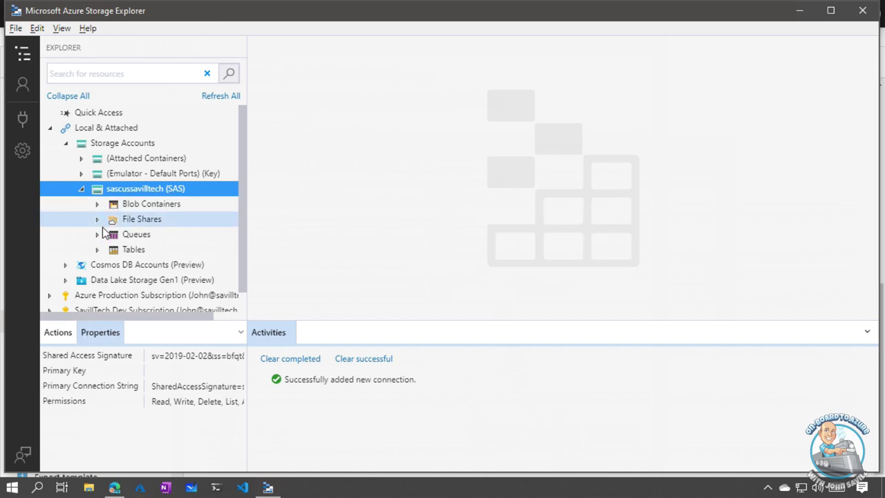
click(100, 203)
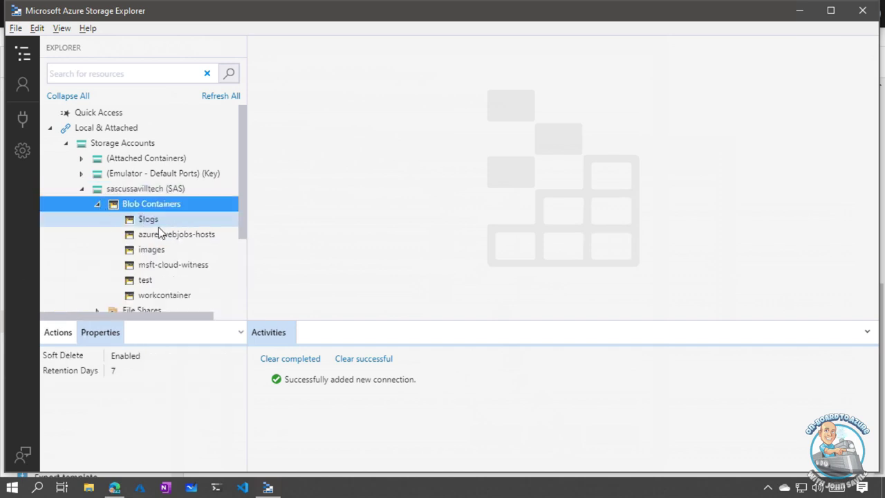
click(134, 248)
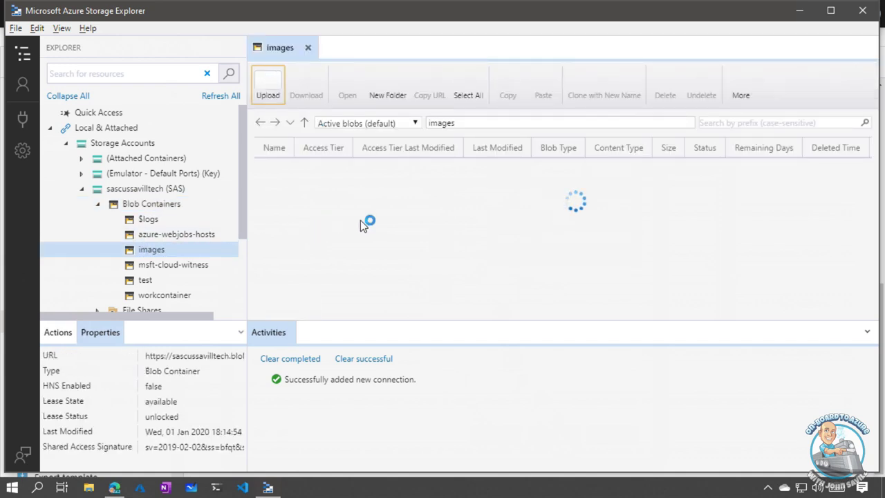
click(345, 170)
click(321, 180)
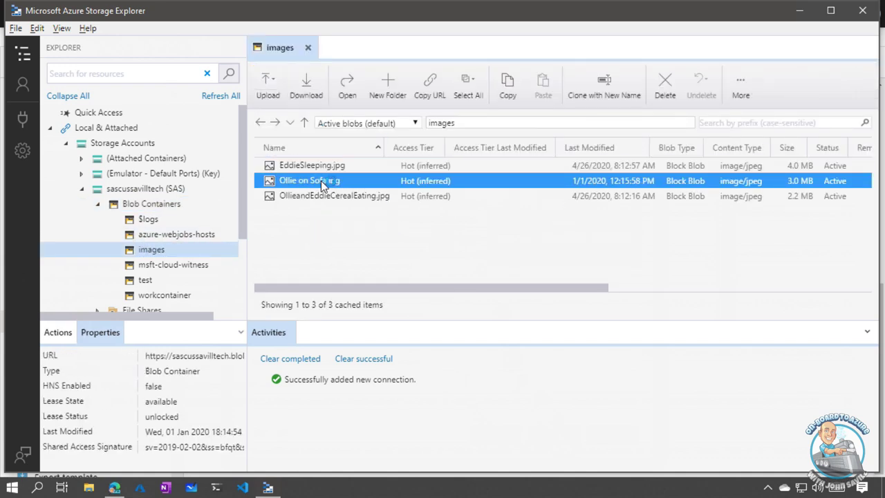
double_click(323, 181)
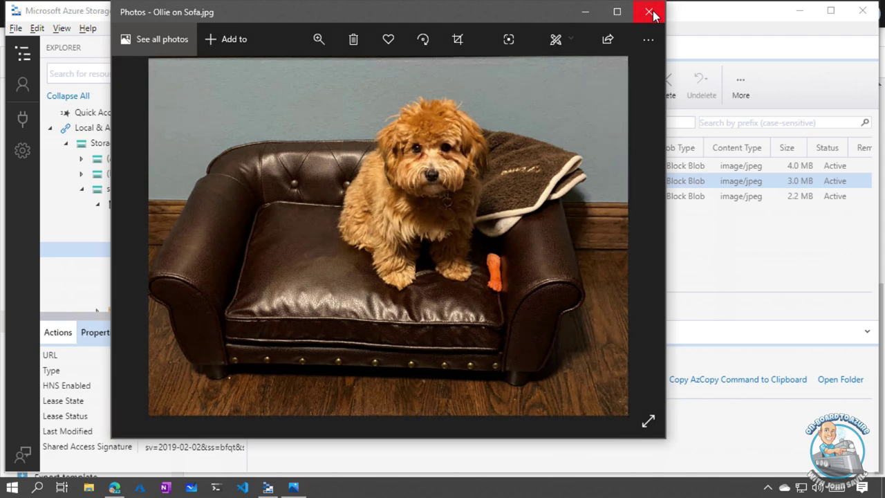
click(652, 13)
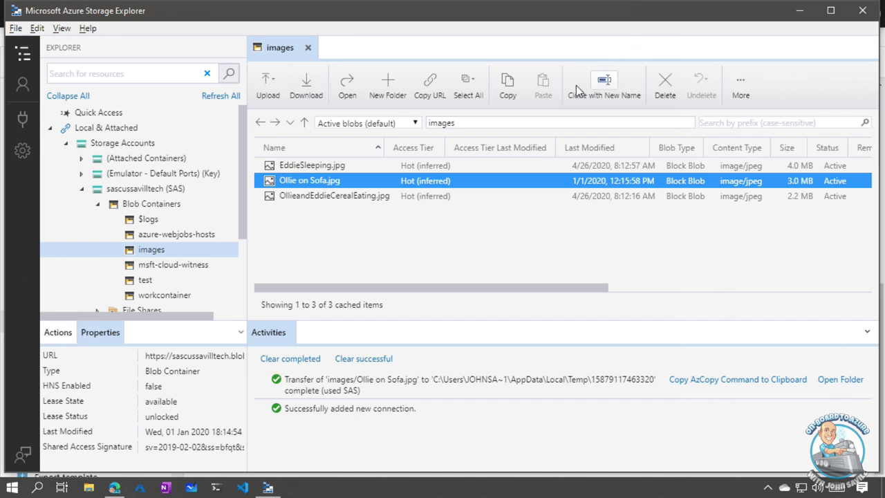
- Detach the sascussavilltech SAS connection from the attached storage accounts
right_click(122, 190)
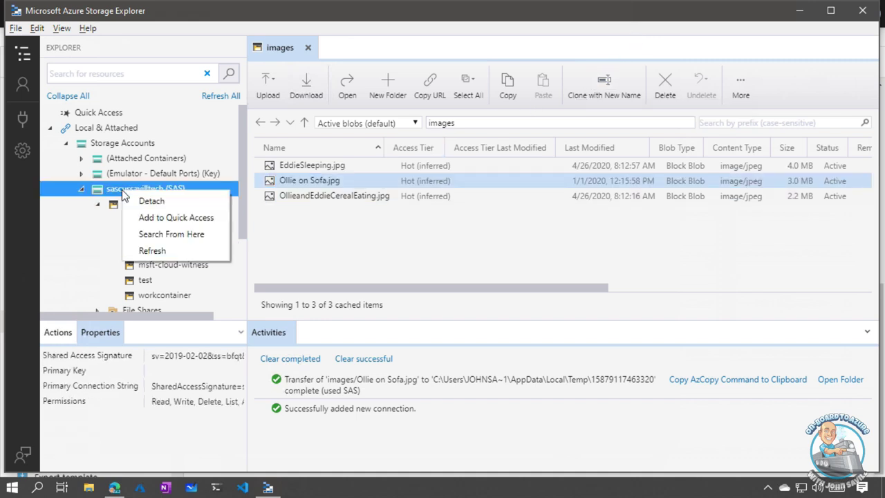
click(150, 202)
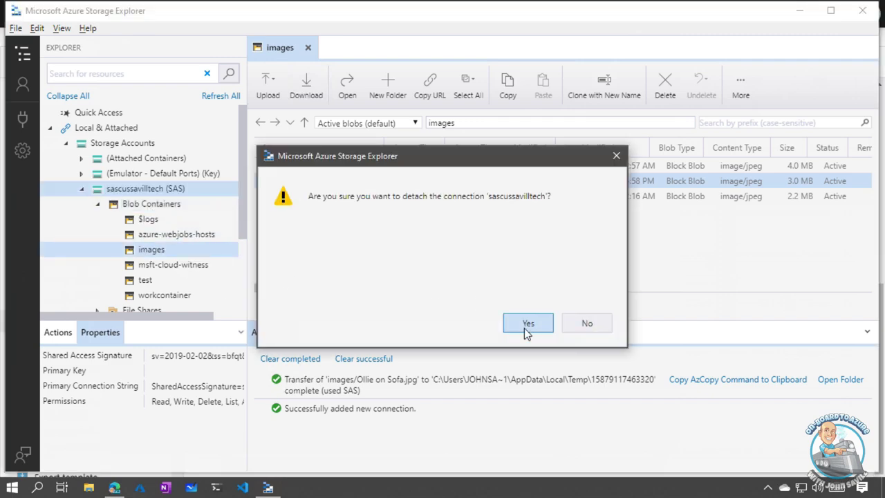
click(525, 324)
- Switch back to the Azure portal and regenerate key1 in the sascussavilltech storage account's access keys
key(alt+Tab)
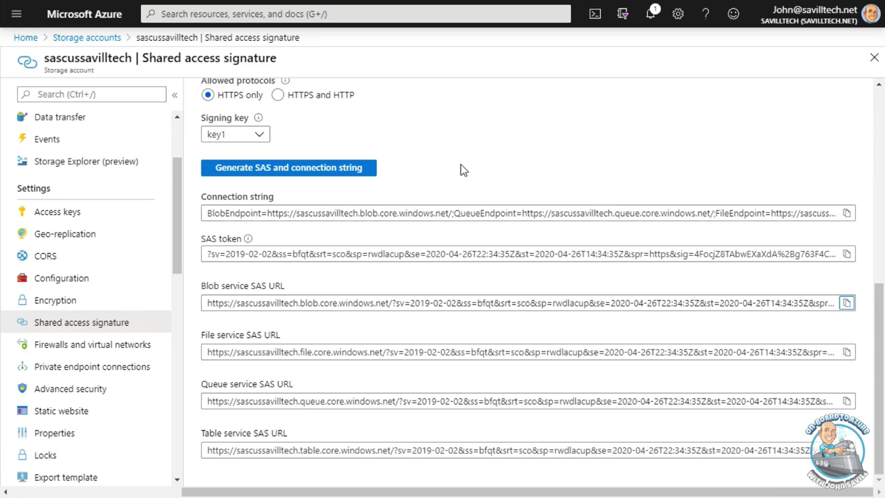
scroll(479, 168, up, 3)
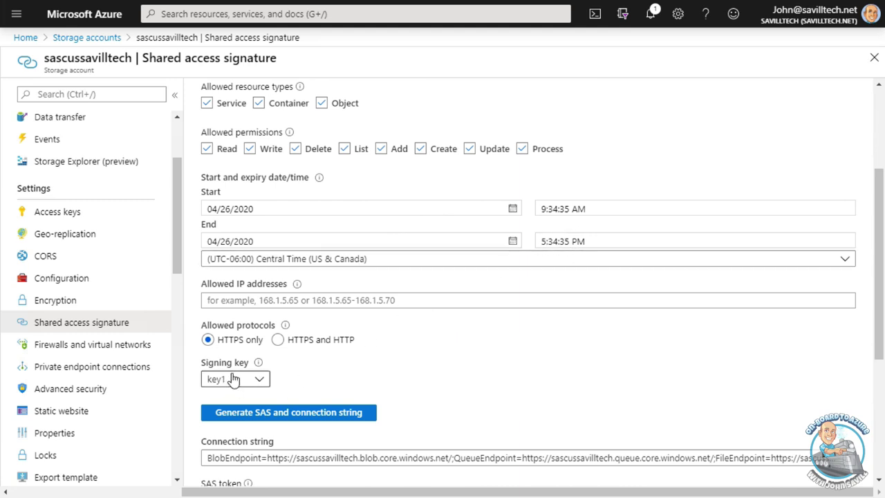
click(54, 211)
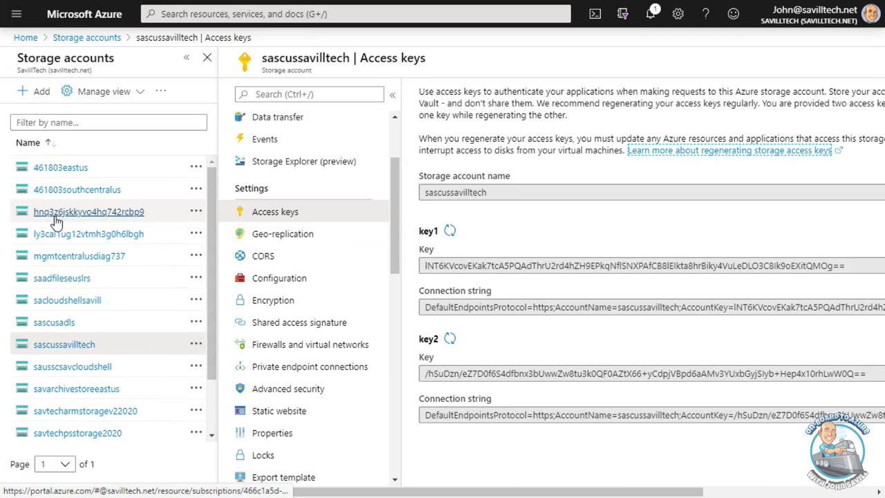
click(449, 233)
click(450, 148)
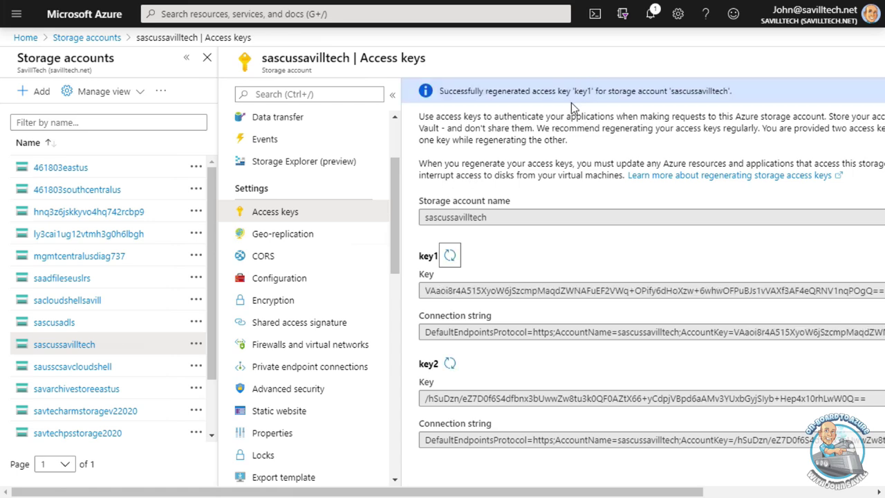
- Return to Azure Storage Explorer and attach the storage account again with the same, previously copied SAS URI
key(alt+Tab)
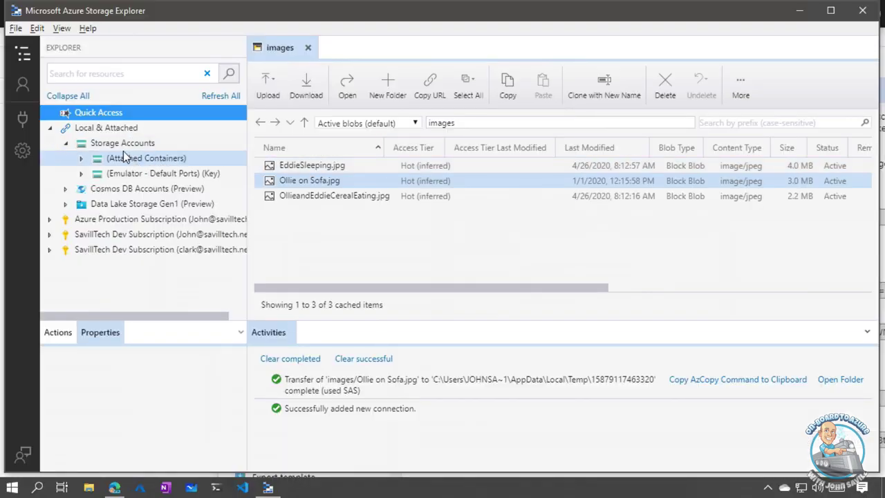
click(23, 120)
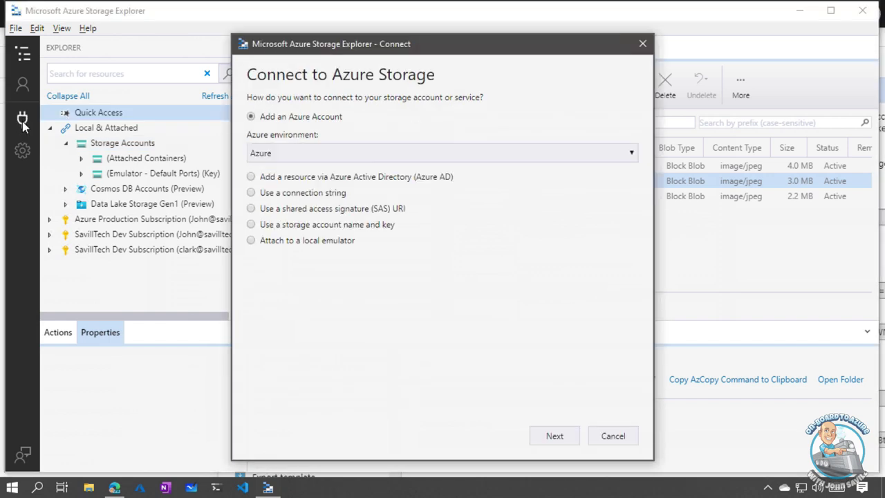
click(252, 209)
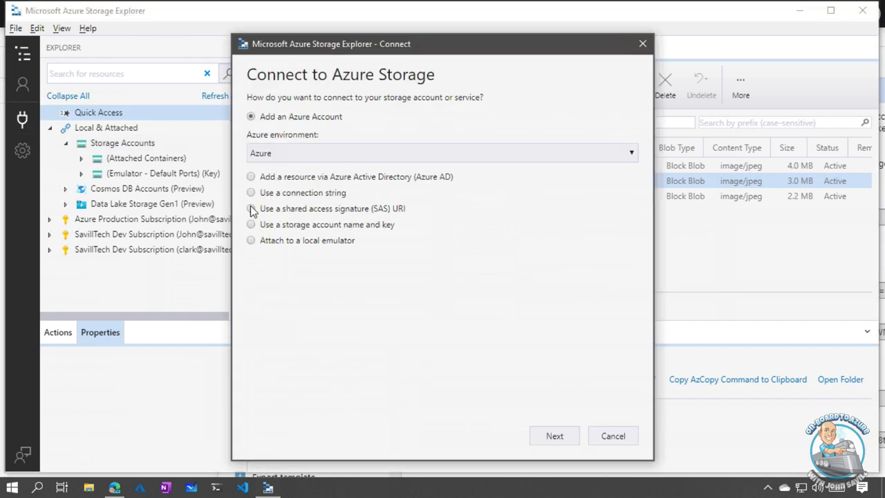
click(558, 432)
click(332, 172)
key(ctrl+v)
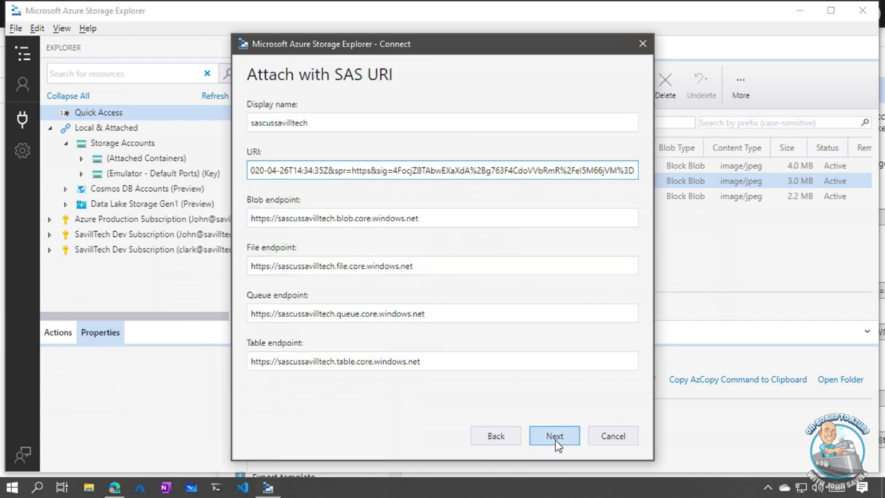
click(555, 438)
click(556, 435)
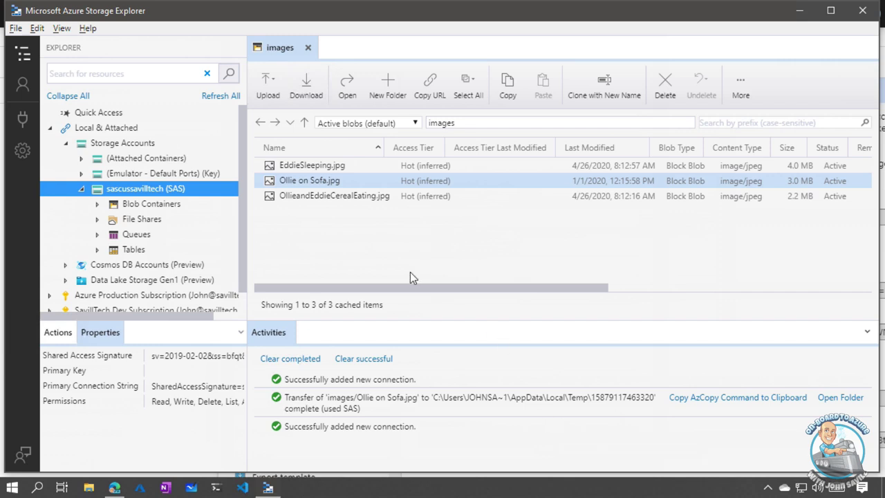
- Try to list the reattached account's blob containers and dismiss the resulting dialog
click(146, 220)
double_click(137, 203)
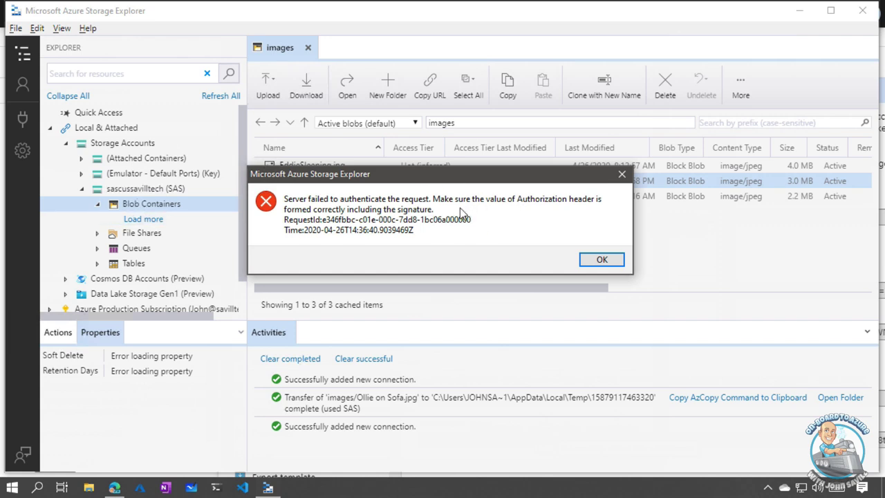
click(601, 261)
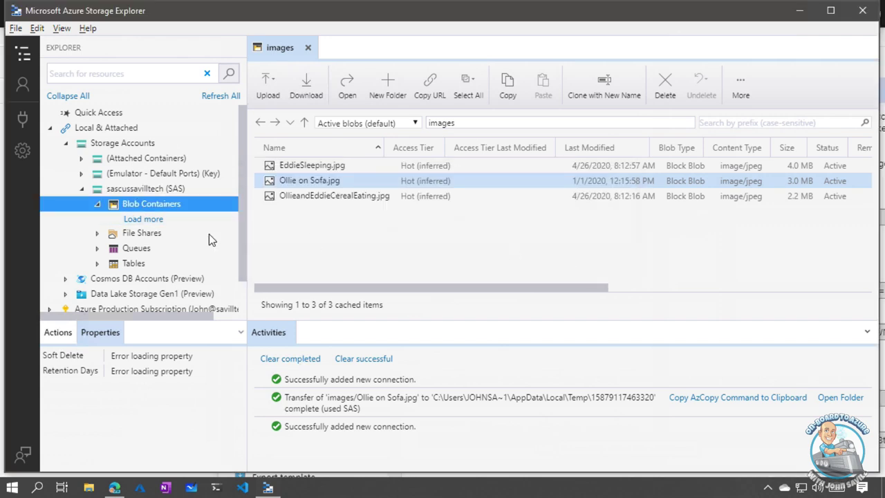
- Detach the reattached sascussavilltech SAS connection and confirm its removal
right_click(141, 185)
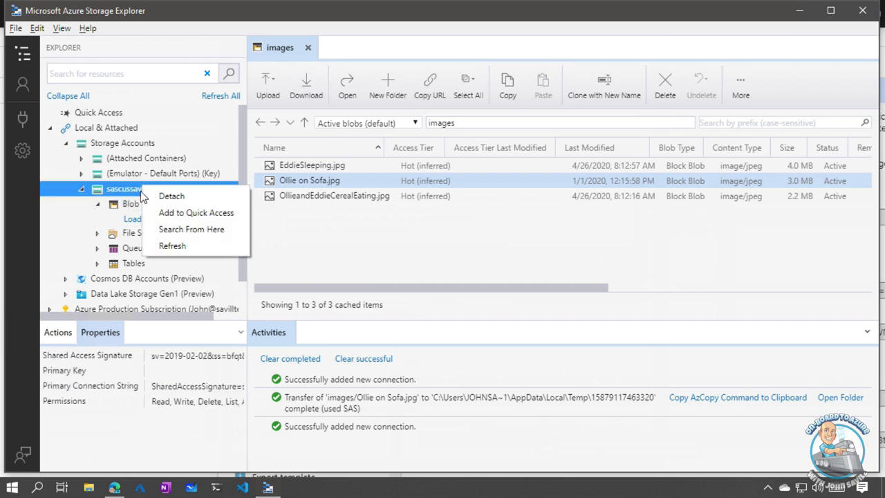
click(171, 198)
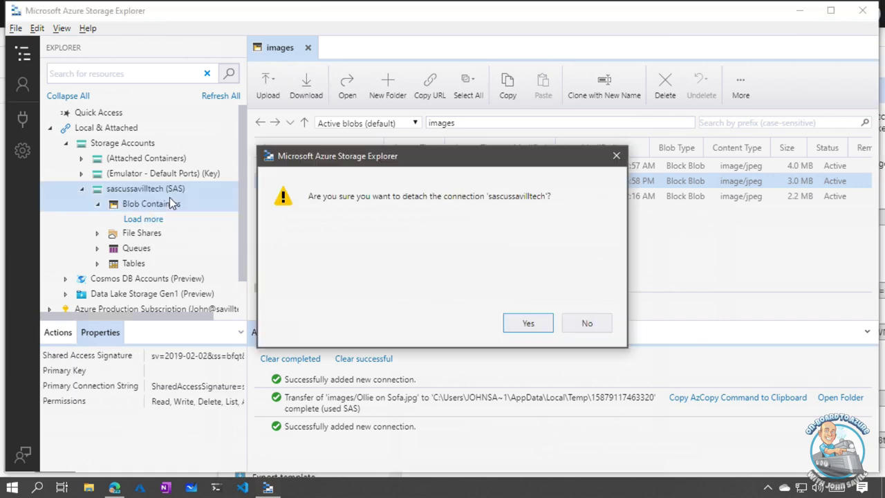
click(523, 321)
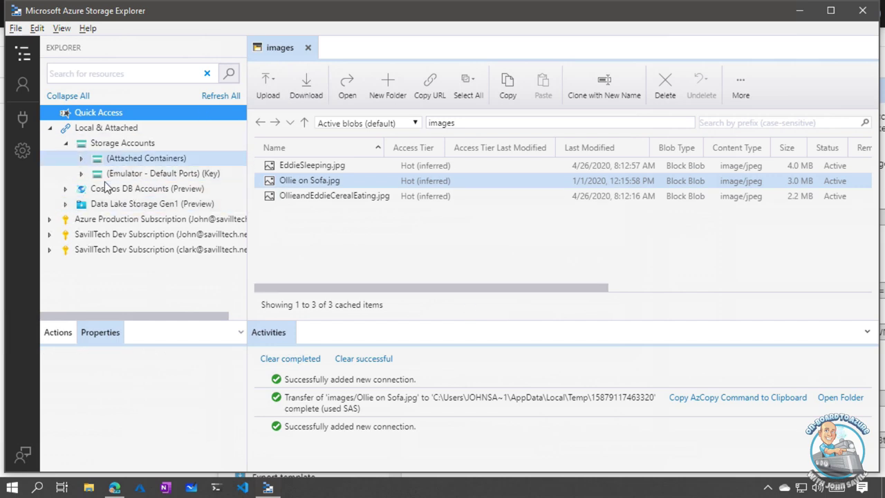
- Find sascussavilltech under the first SavillTech Dev Subscription, review its shared access signature generation options, and cancel without creating one
double_click(128, 234)
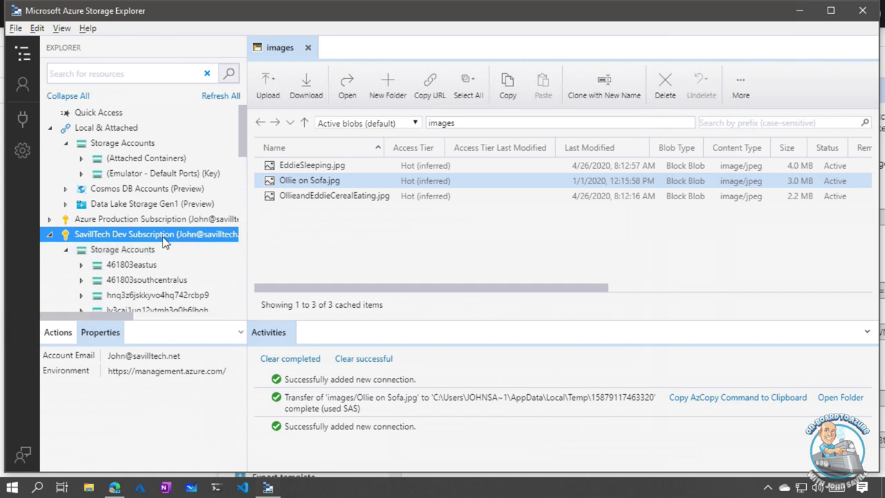
scroll(179, 235, down, 1)
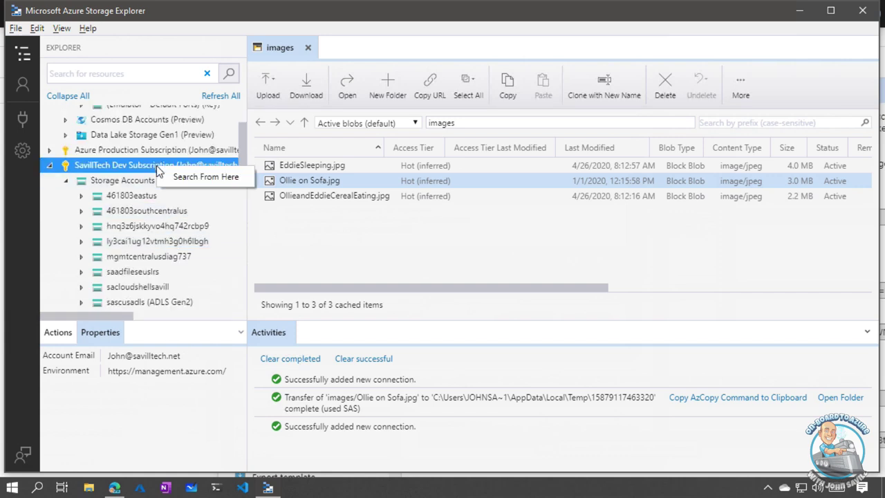
click(127, 181)
scroll(147, 243, down, 3)
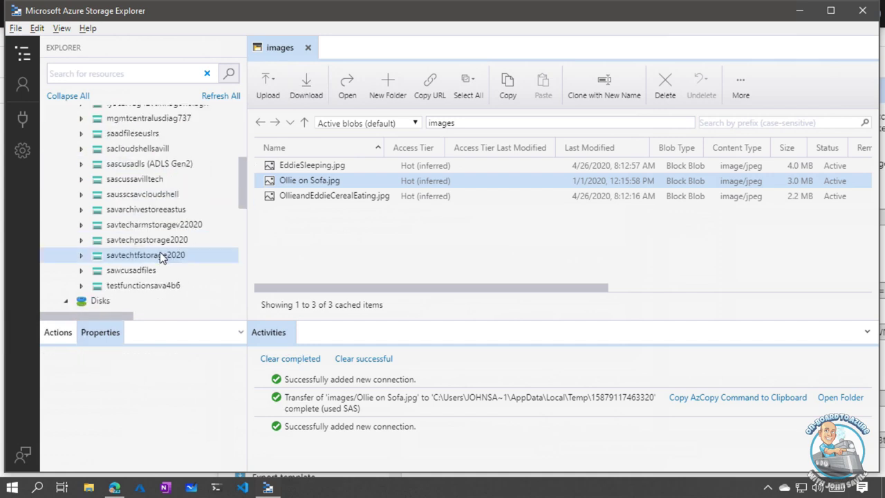
click(154, 180)
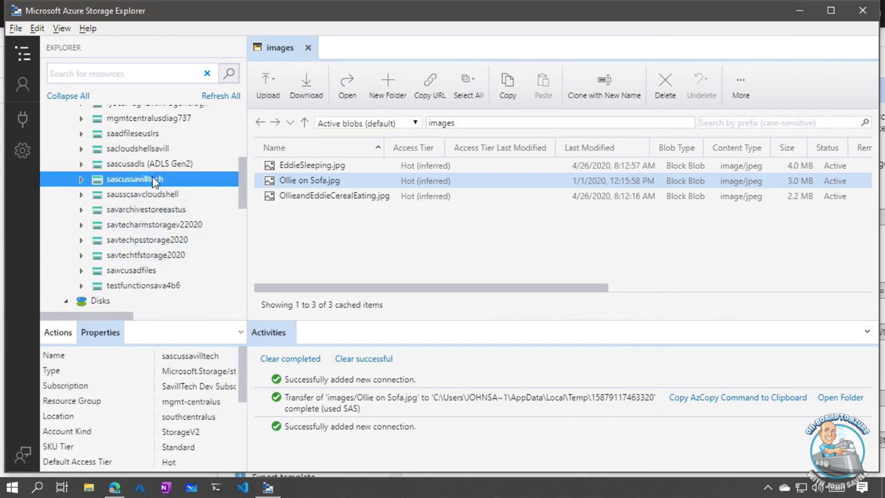
right_click(154, 181)
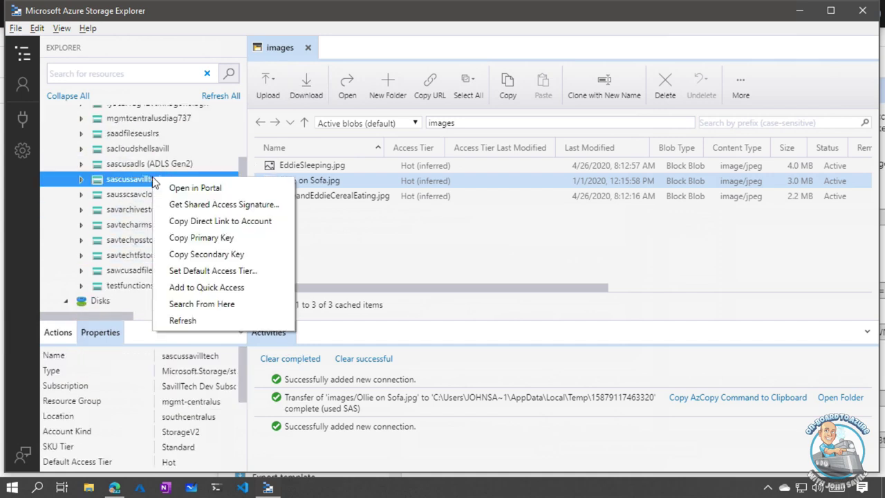
click(205, 210)
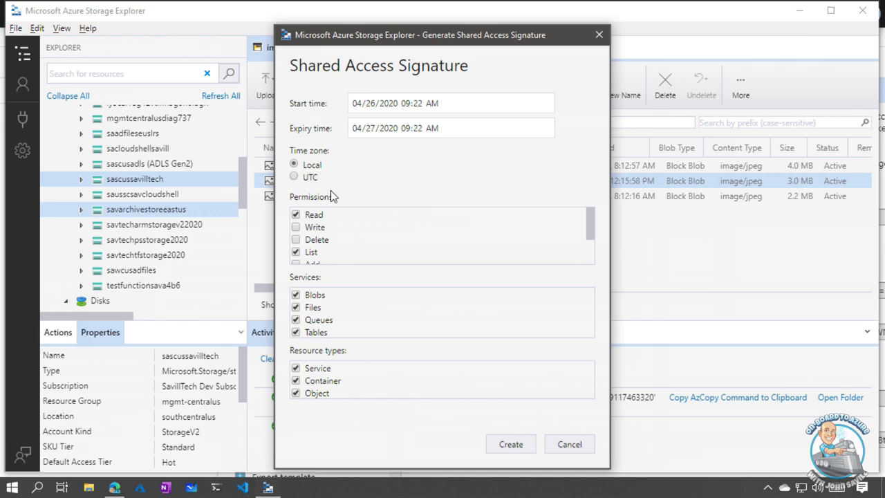
click(569, 445)
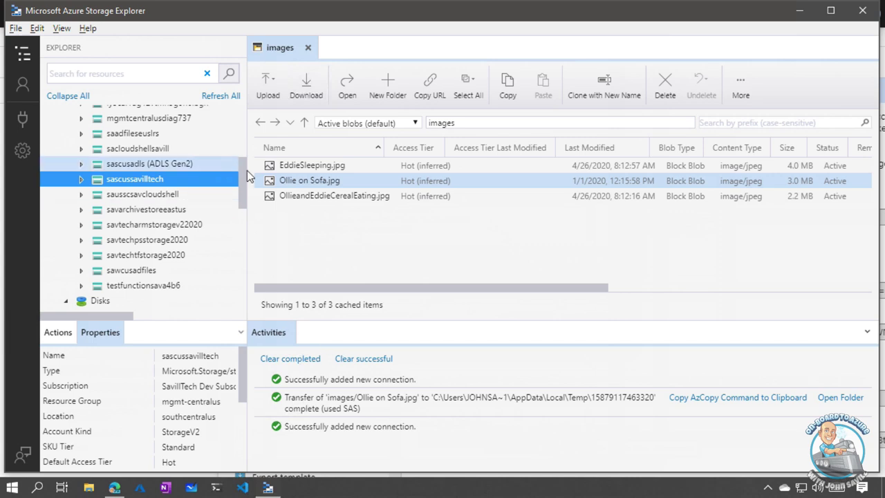
- Expand sascussavilltech's blob containers and open the images container
double_click(128, 181)
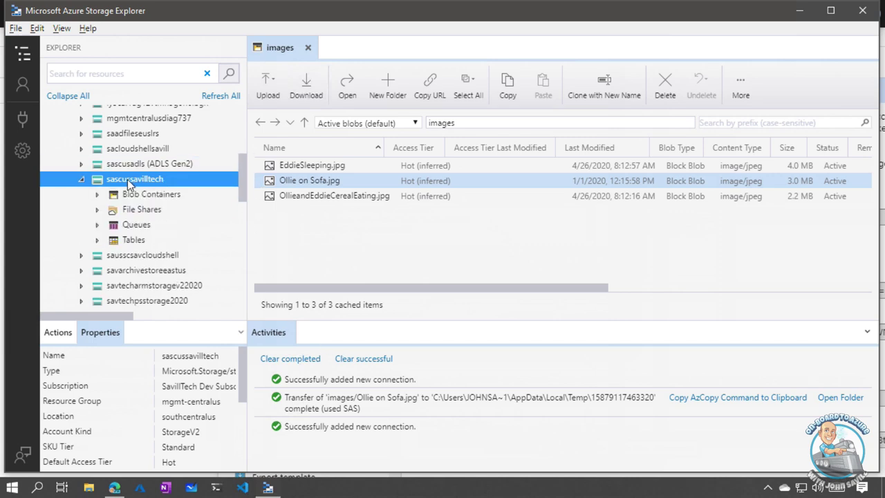
double_click(142, 195)
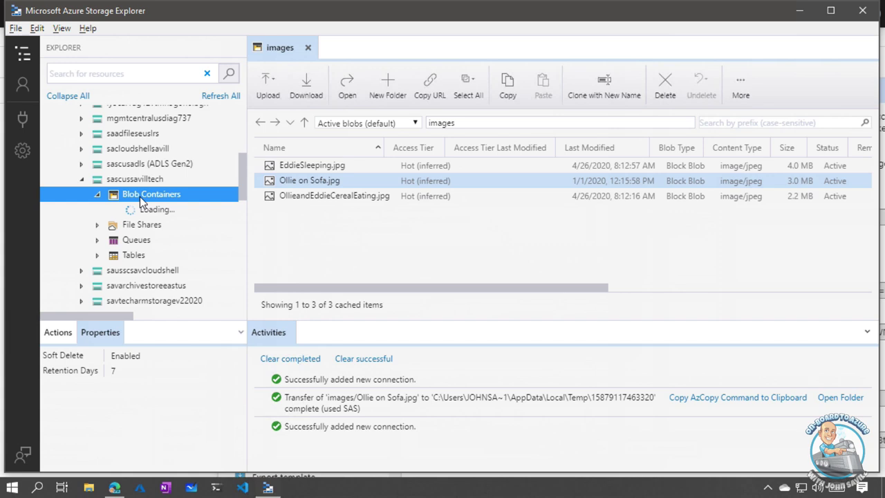
double_click(152, 241)
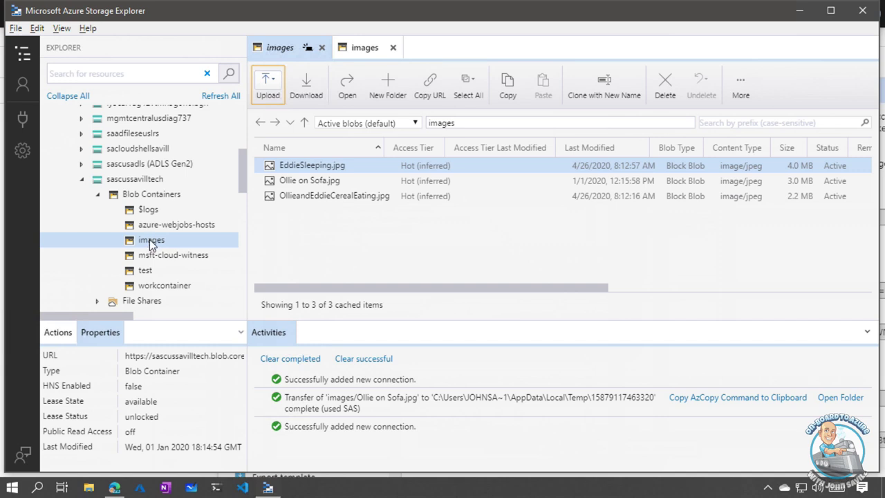
- Generate a shared access signature for the images container with the default Read and List permissions, copy its URI, and close the dialog
right_click(150, 240)
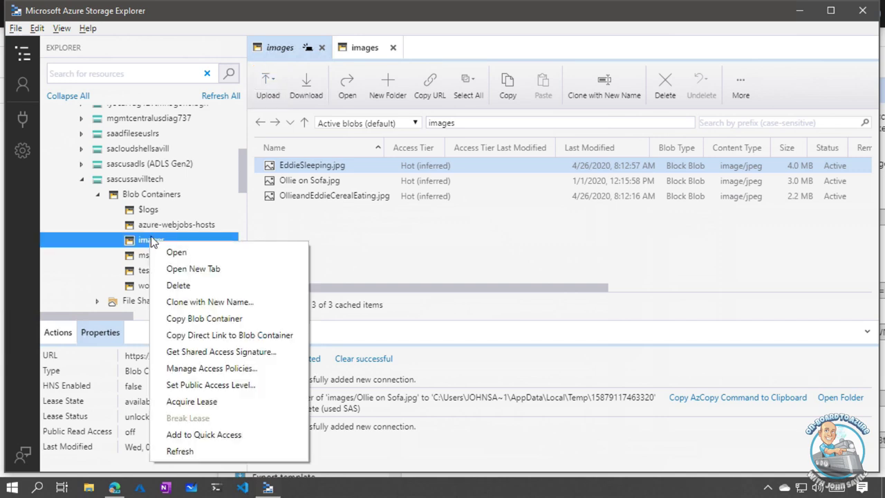
click(210, 352)
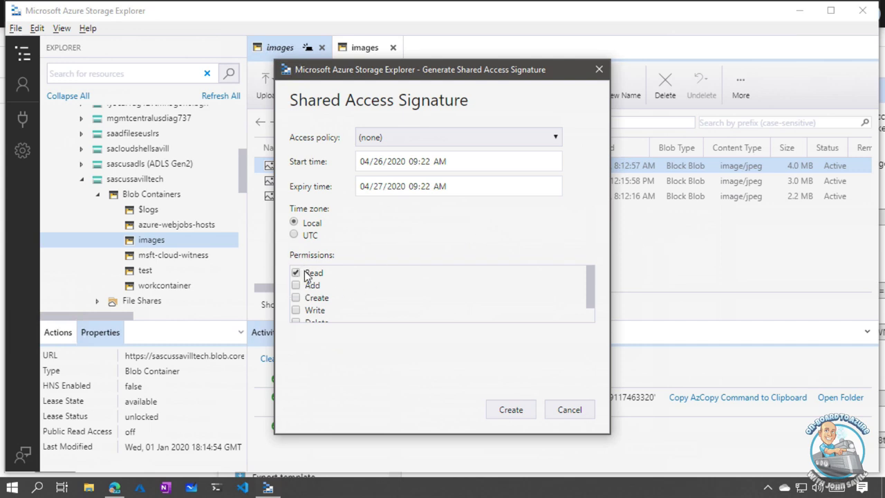
click(512, 411)
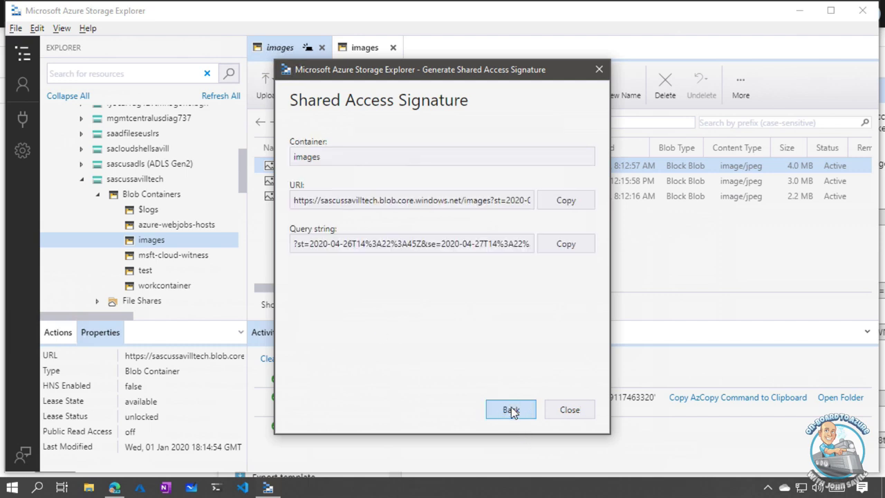
click(562, 201)
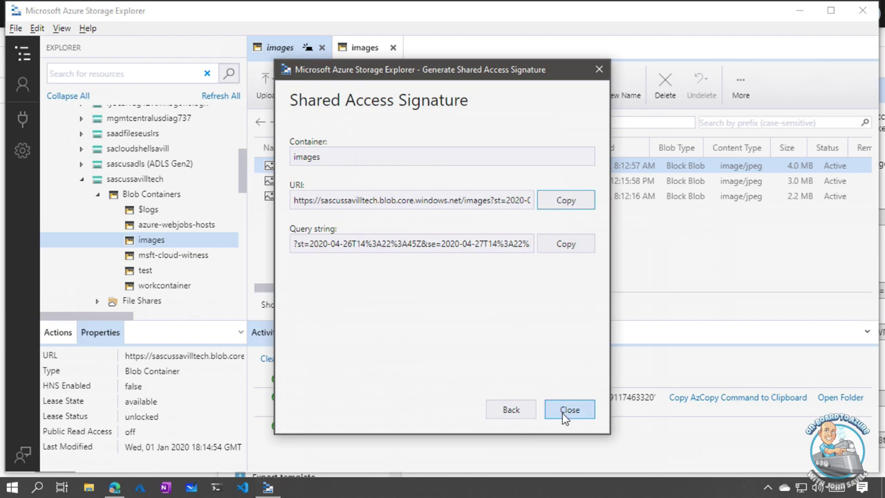
click(569, 410)
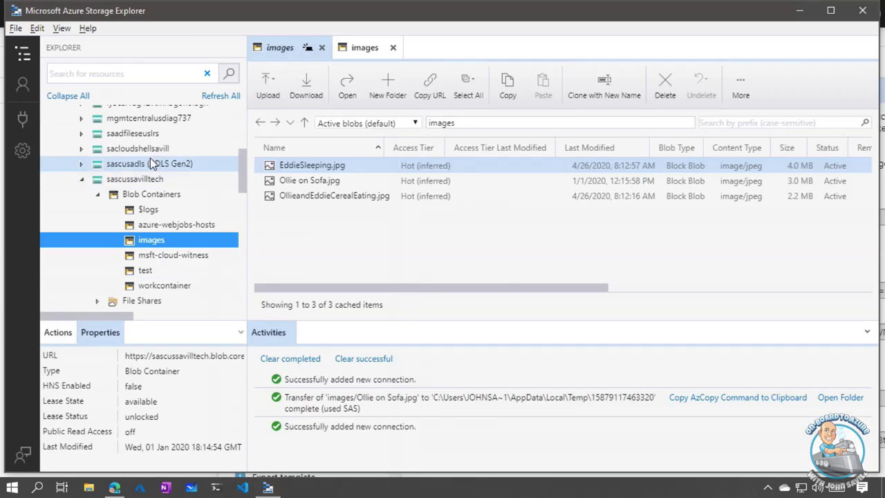
- Attach the images container through a shared access signature connection, pasting the copied SAS URI into the URI field
click(23, 119)
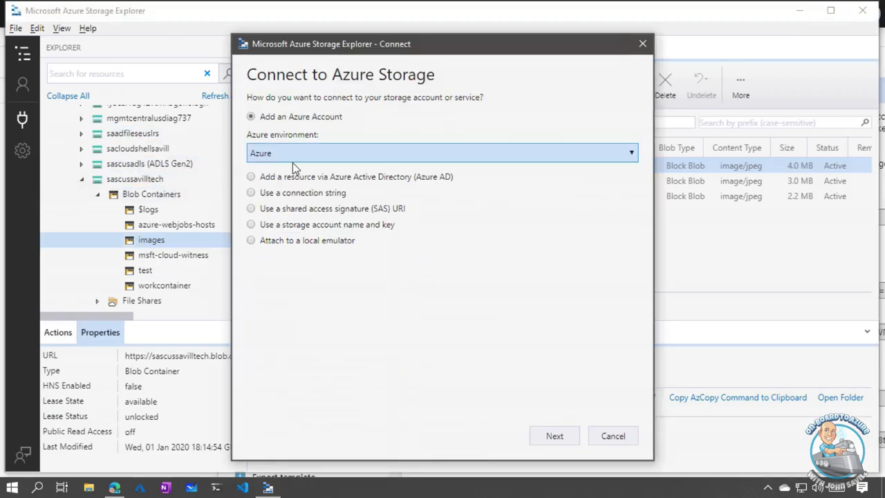
click(341, 208)
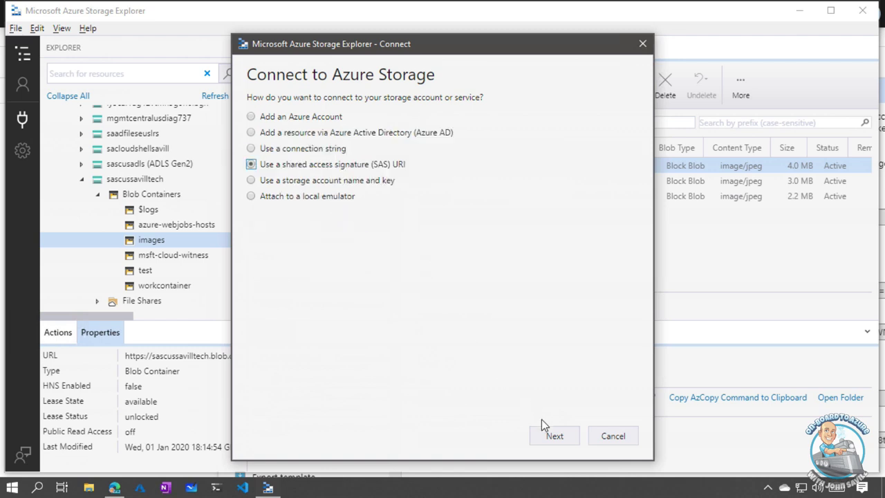
click(566, 436)
click(395, 170)
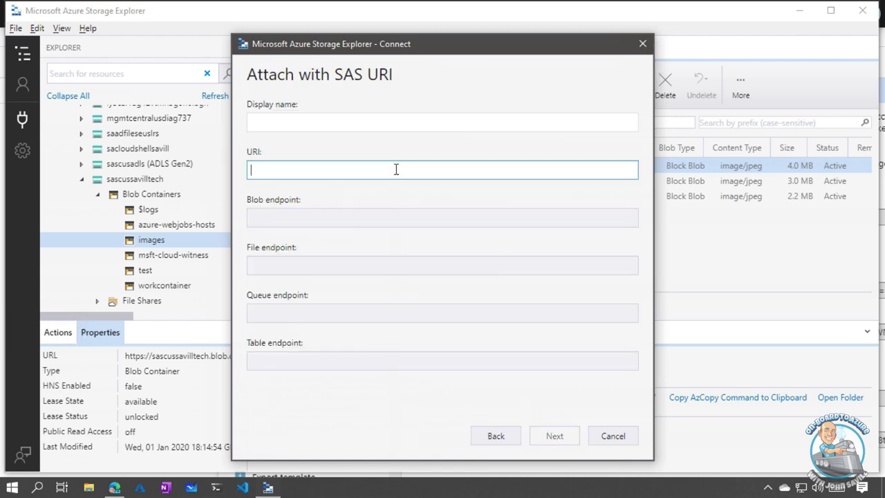
key(ctrl+v)
click(556, 438)
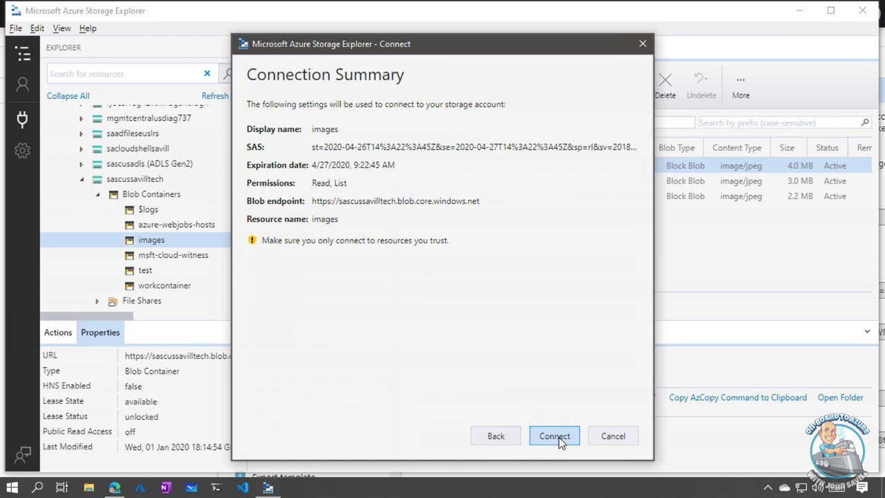
click(555, 436)
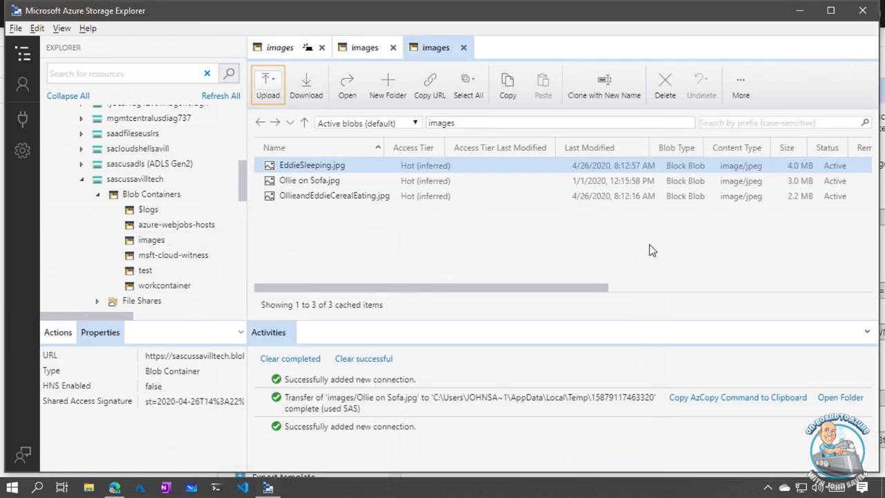
- Examine the attached images (SAS) container under Local & Attached and return to the images container under sascussavilltech
drag(241, 178, 233, 123)
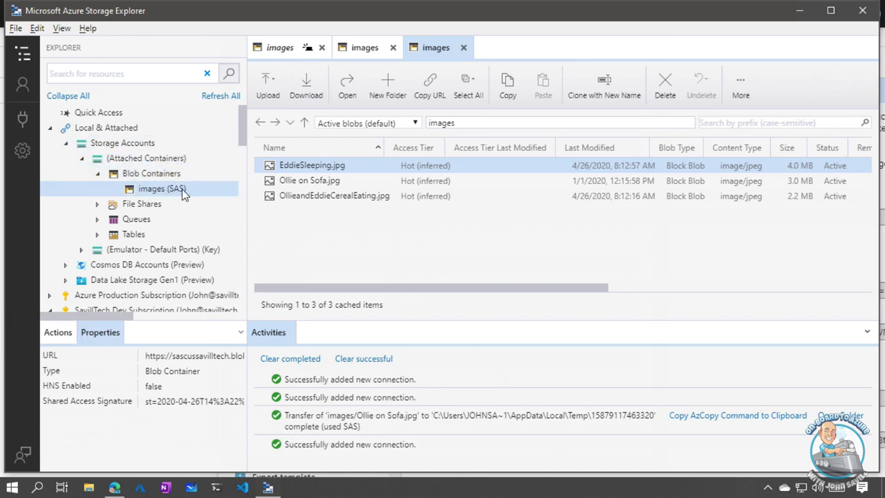
click(151, 190)
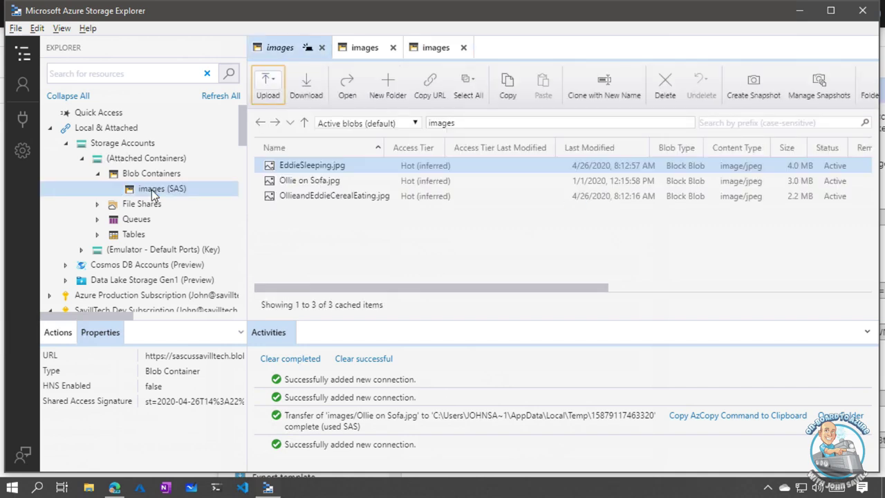
ctrl+click(349, 197)
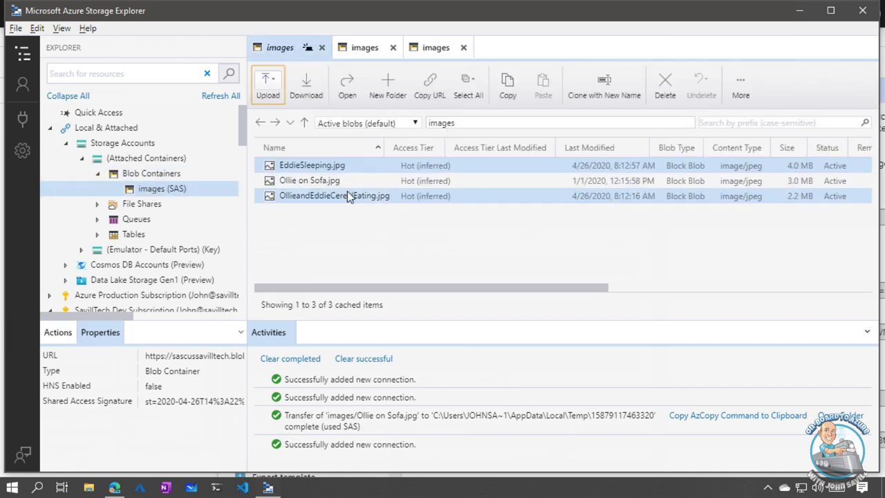
ctrl+click(285, 195)
click(142, 174)
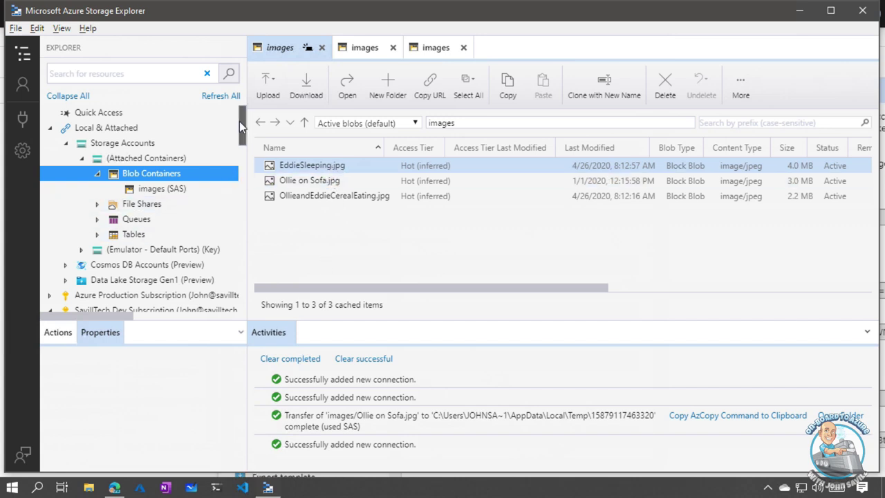
drag(242, 129, 250, 196)
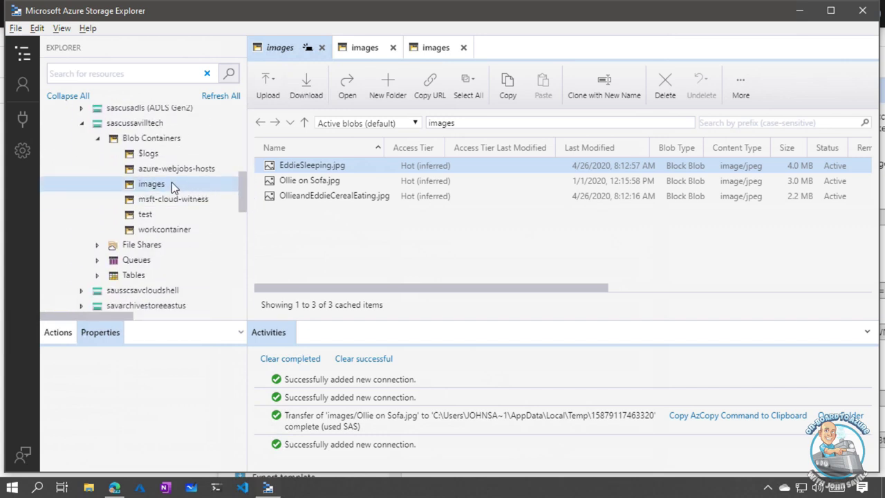
- Switch to the Azure portal, open sascussavilltech's images container, and show the available actions for Ollie on Sofa.jpg
click(115, 487)
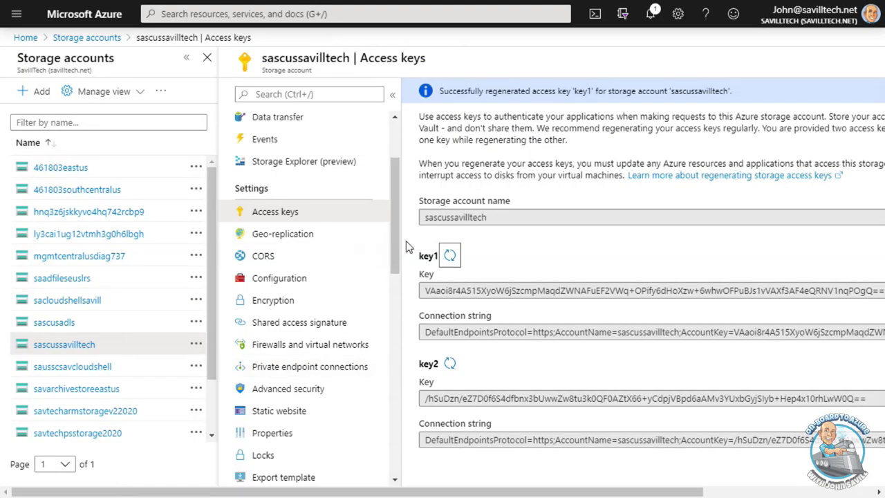
drag(395, 200, 397, 305)
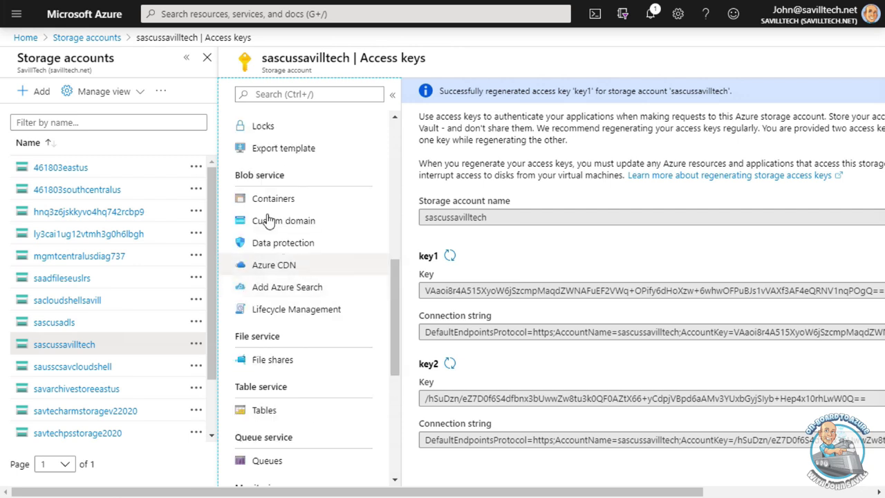
click(271, 199)
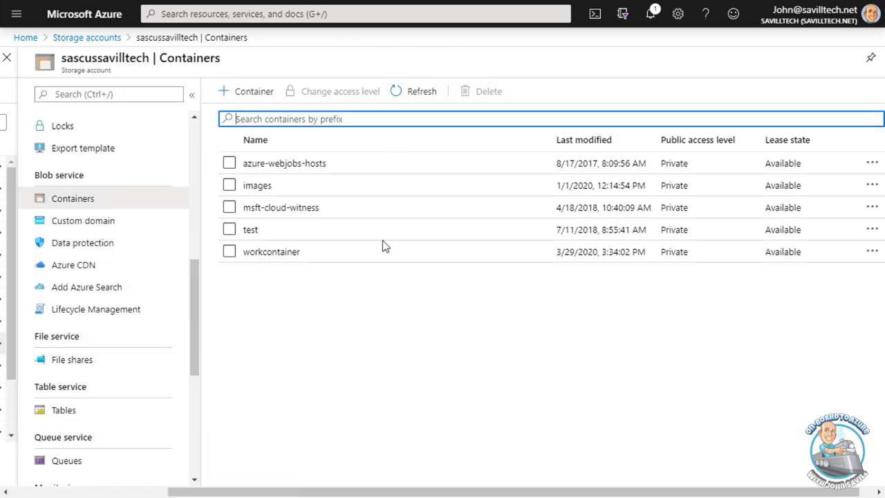
click(261, 191)
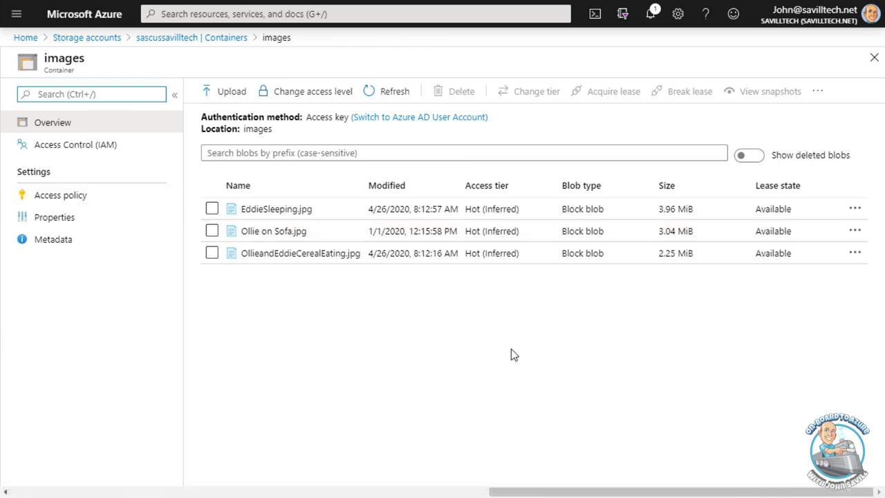
click(856, 236)
click(855, 233)
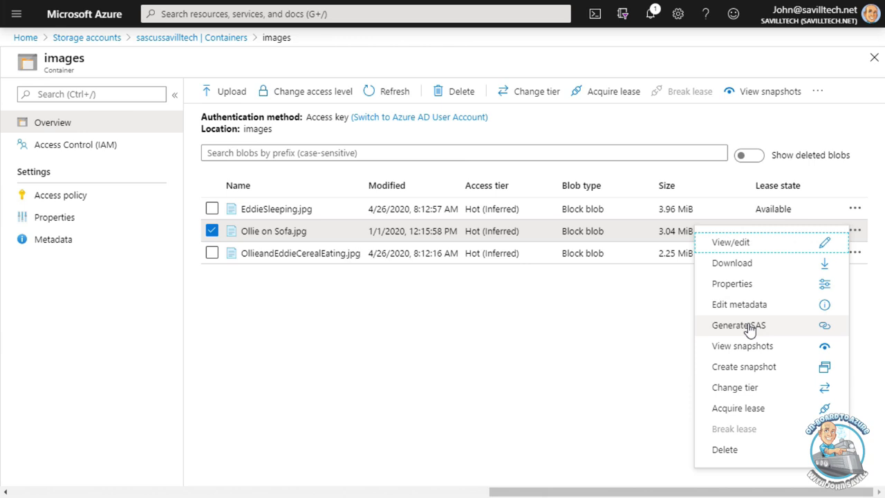
- Return to Azure Storage Explorer and close all open views of the images container
key(alt+Tab)
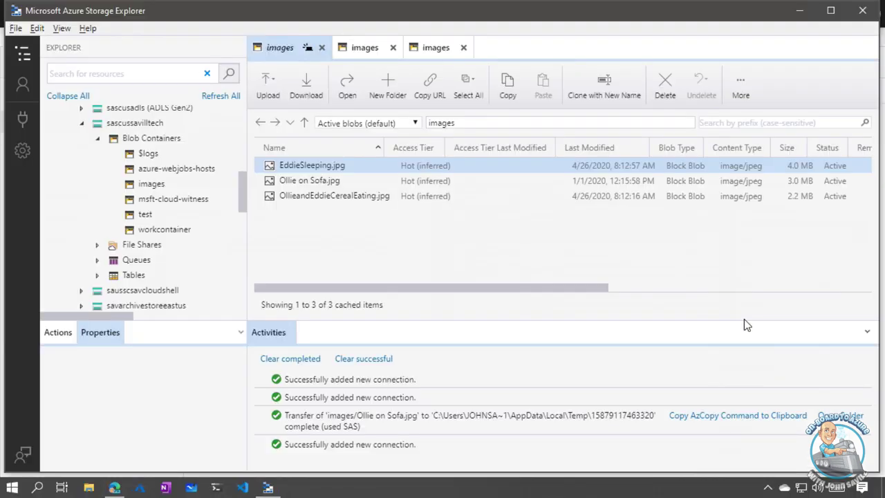
scroll(241, 136, up, 5)
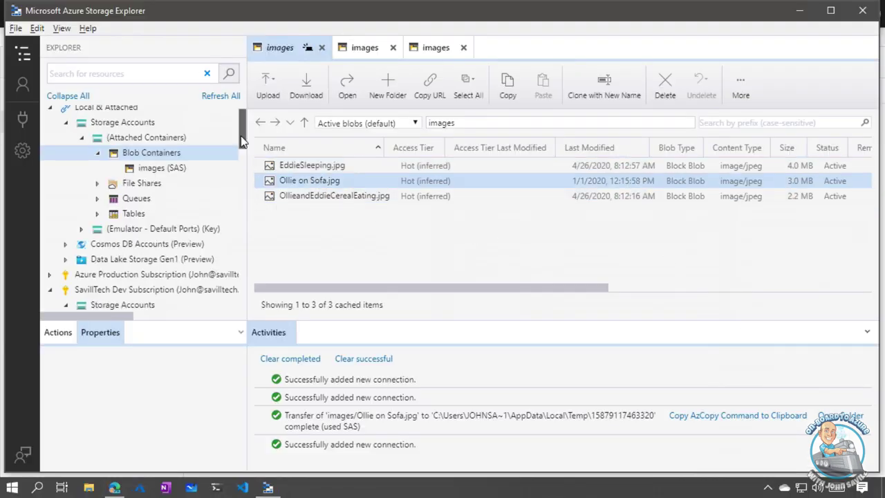
click(321, 48)
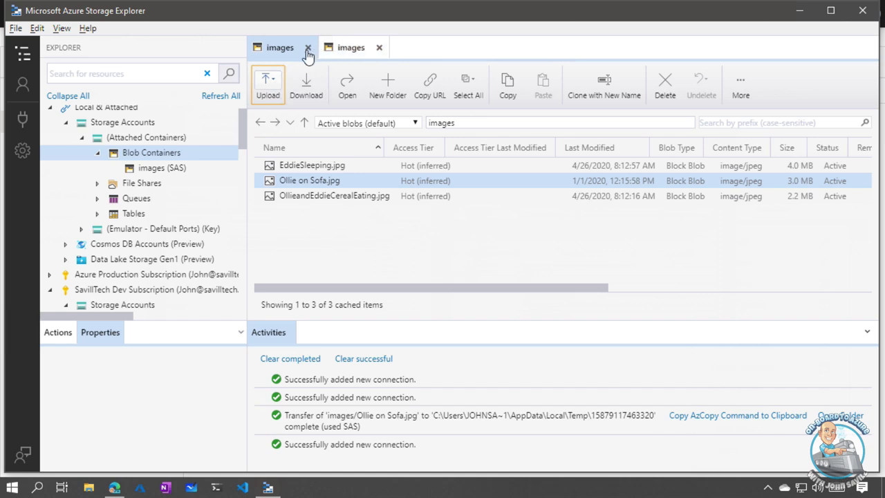
click(309, 48)
click(309, 48)
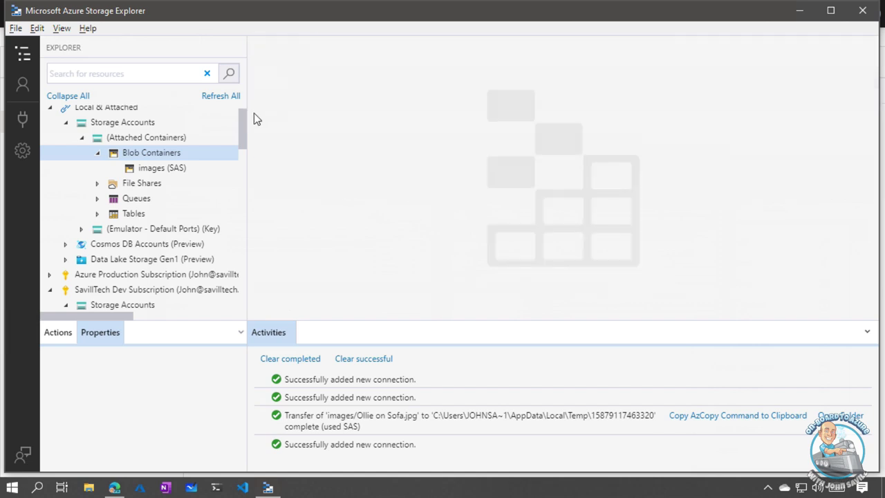
- Detach the images (SAS) container from the attached containers and confirm its removal
right_click(128, 153)
right_click(115, 139)
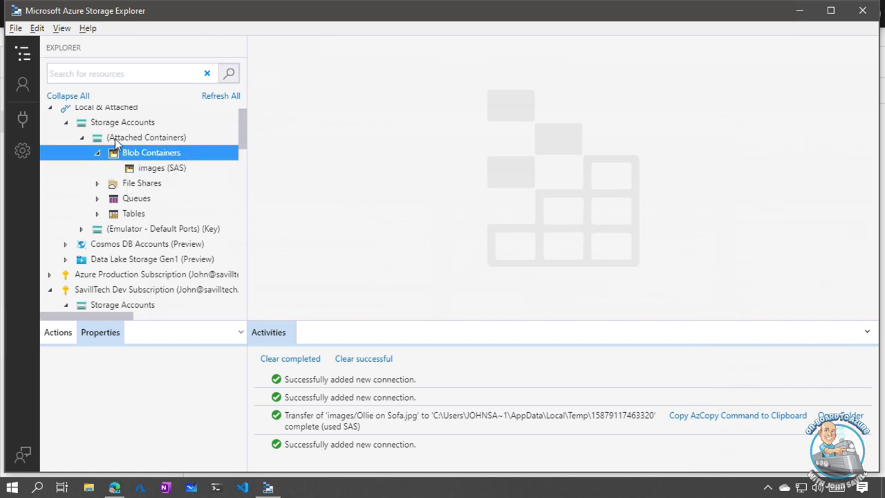
right_click(115, 139)
right_click(109, 172)
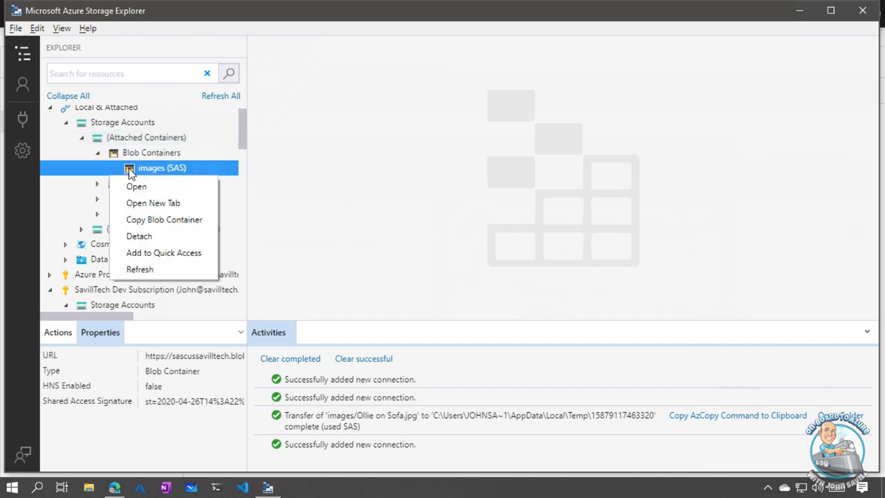
click(153, 235)
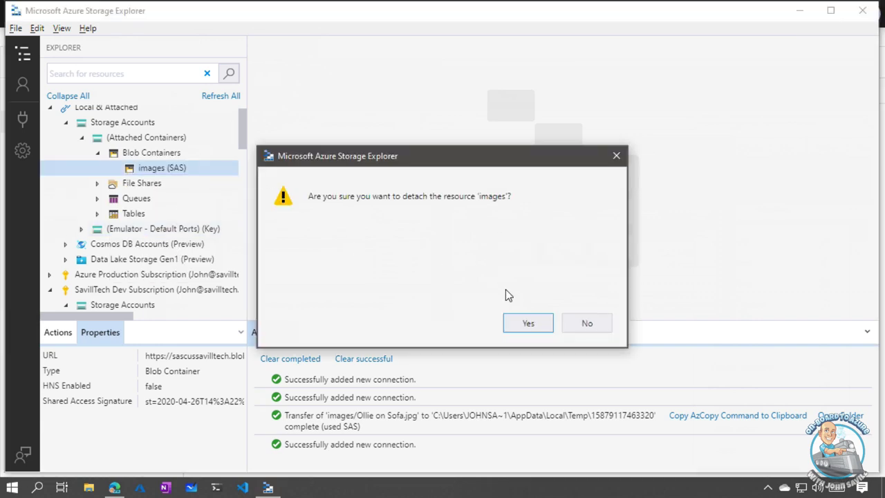
key(Return)
- Review the actions for Ollie on Sofa.jpg in sascussavilltech's images container and switch back to the Azure portal
drag(243, 123, 248, 149)
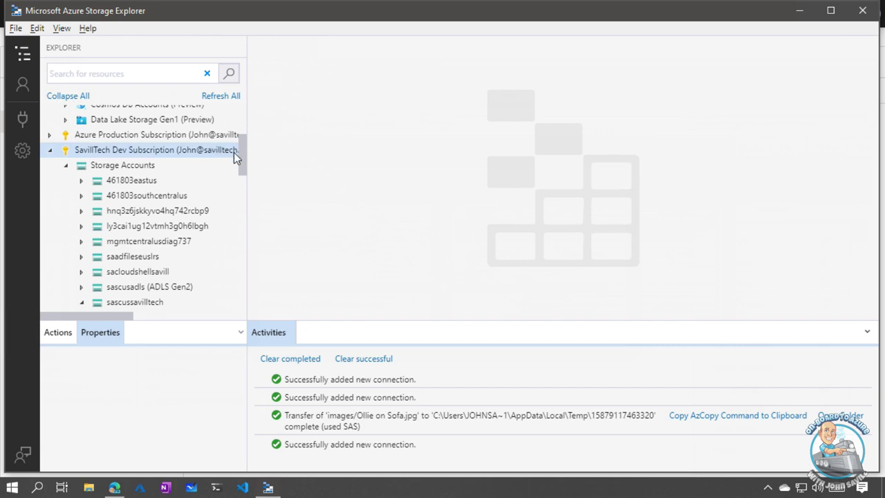
drag(244, 168, 248, 201)
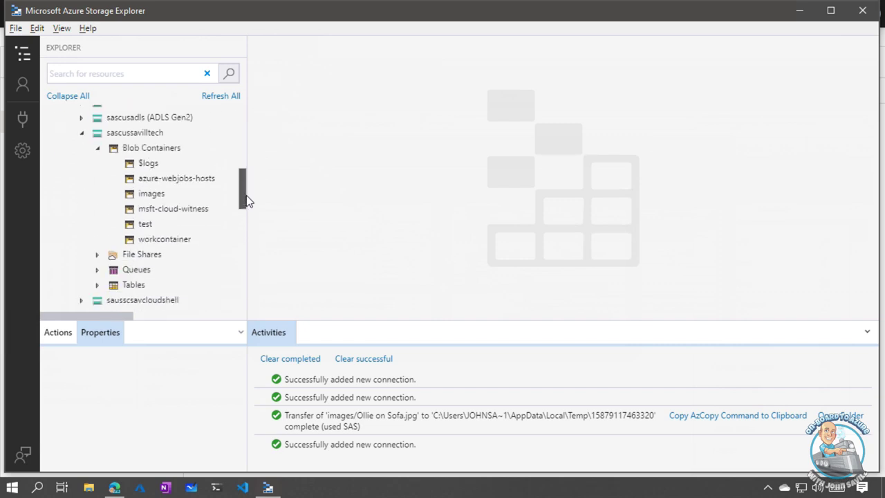
click(165, 194)
ctrl+click(365, 197)
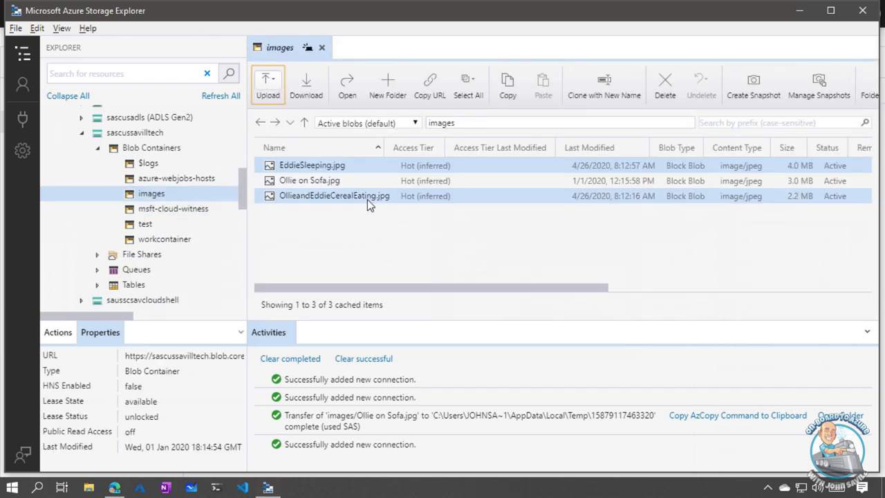
right_click(323, 180)
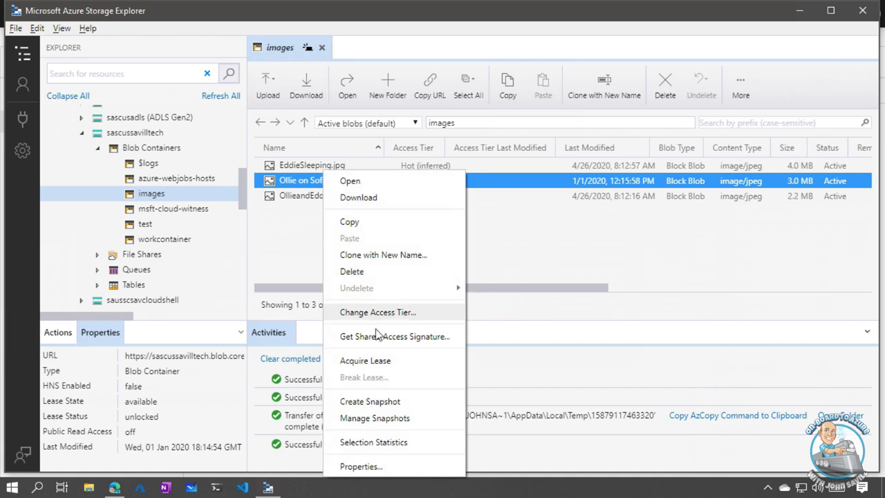
key(alt+Tab)
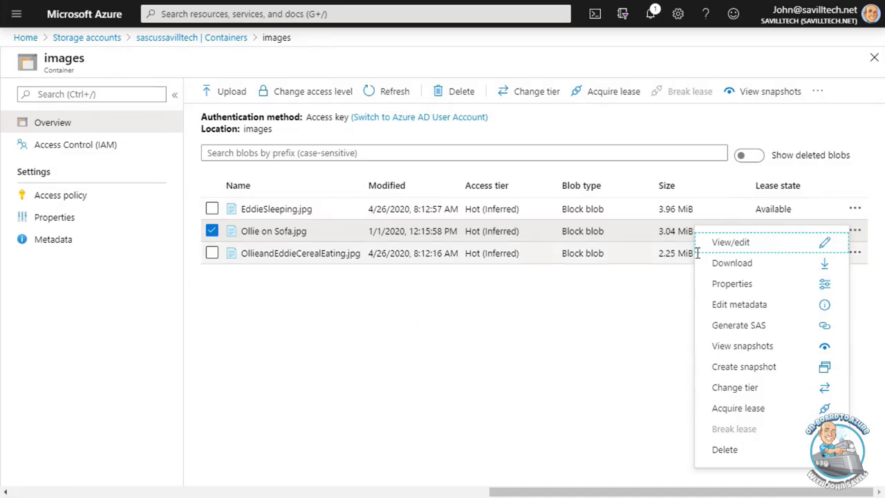
- Generate a read-only, HTTPS-only SAS token and URL for Ollie on Sofa.jpg, signed with Key 1, and copy the blob SAS URL
click(749, 328)
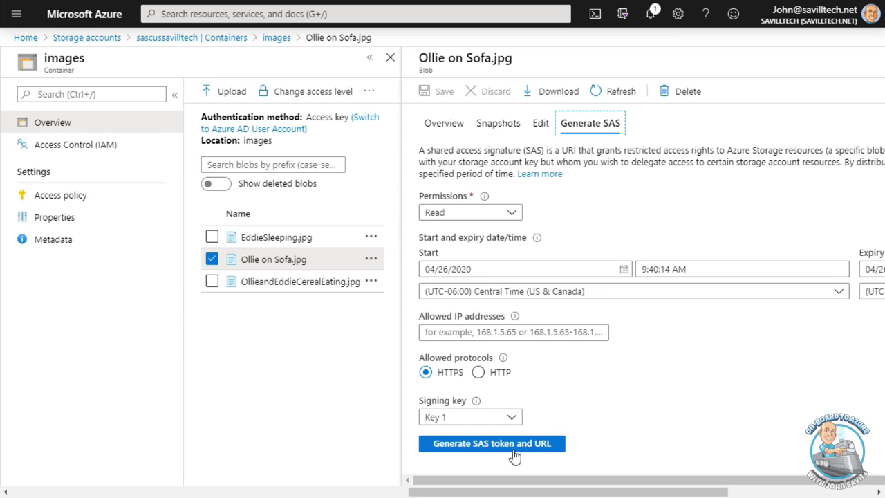
click(491, 444)
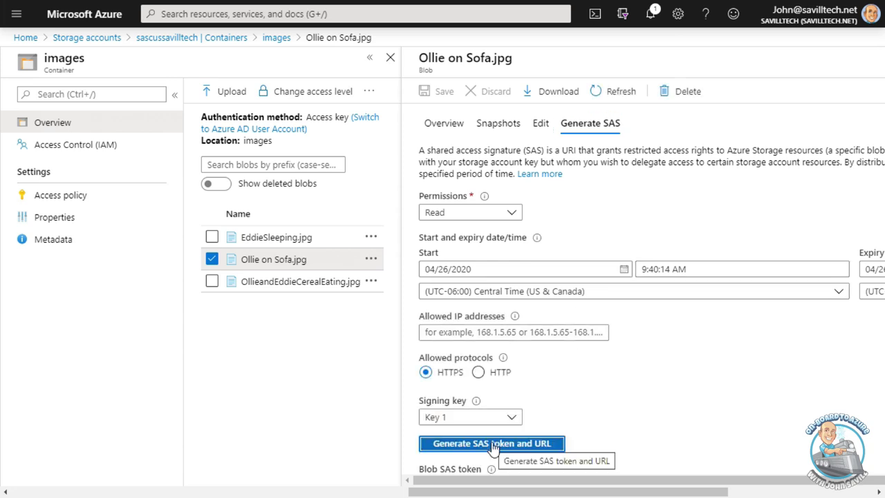
scroll(648, 387, down, 1)
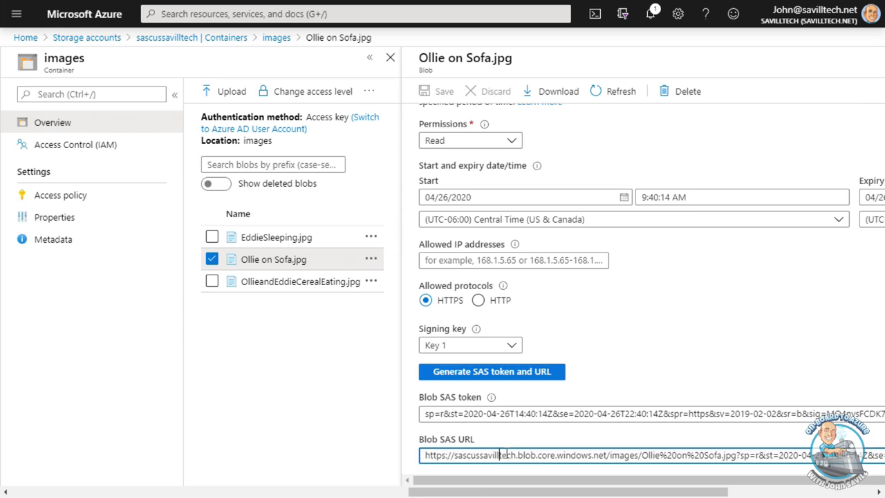
drag(533, 480, 798, 479)
drag(717, 495, 862, 495)
click(829, 414)
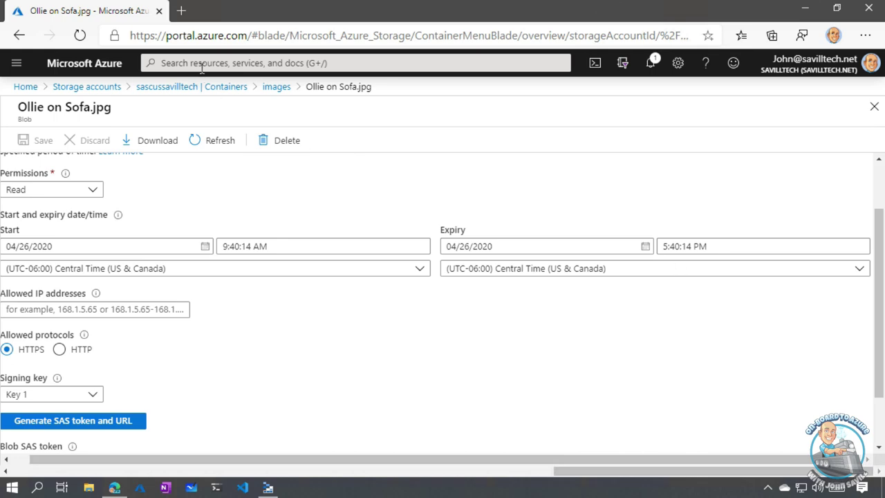
- Paste the copied blob SAS URL into a new browser tab, view the image and its address, and close the tab
click(180, 12)
key(ctrl+v)
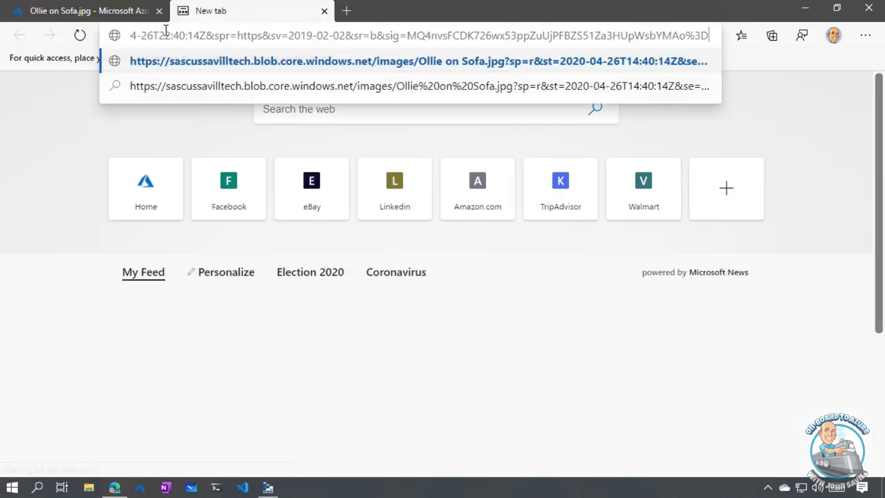
key(Return)
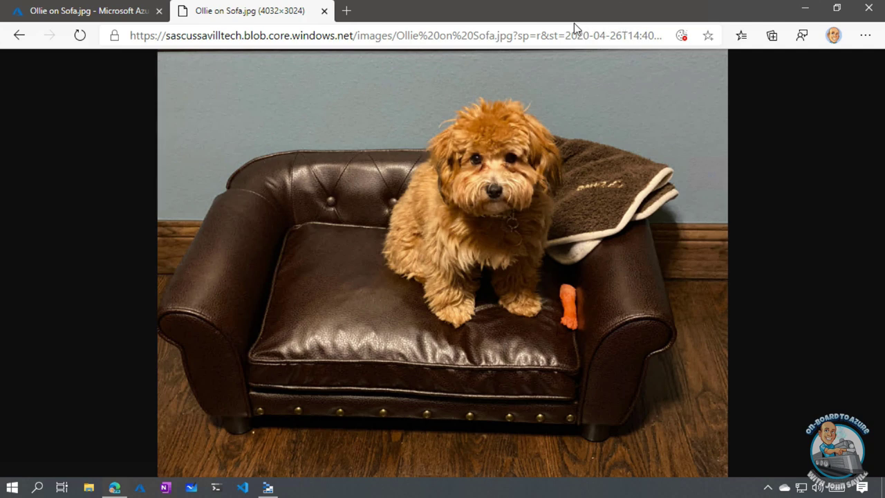
click(543, 34)
click(551, 34)
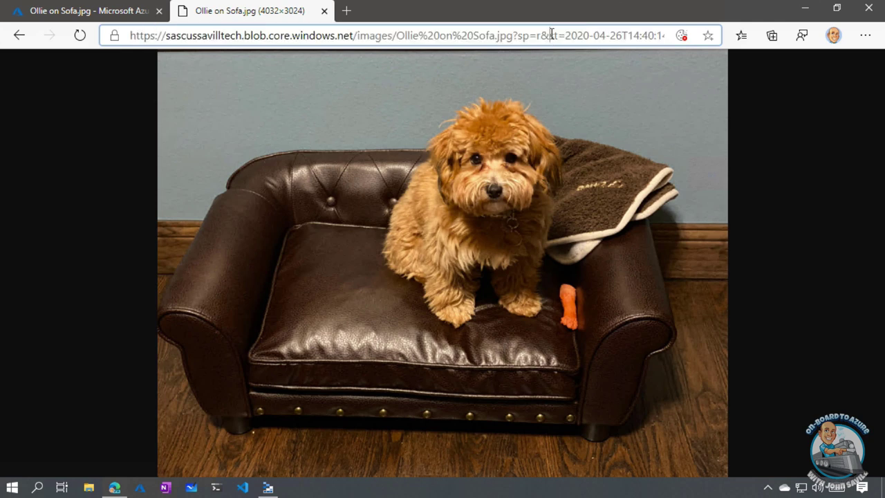
click(323, 11)
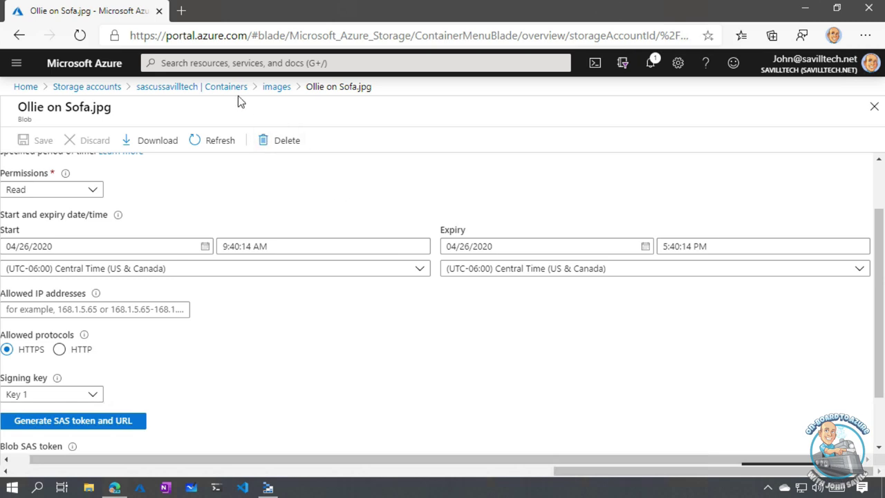
- Start a stored access policy on the images container with identifier ReadforMonth and the Read and List permissions
click(279, 88)
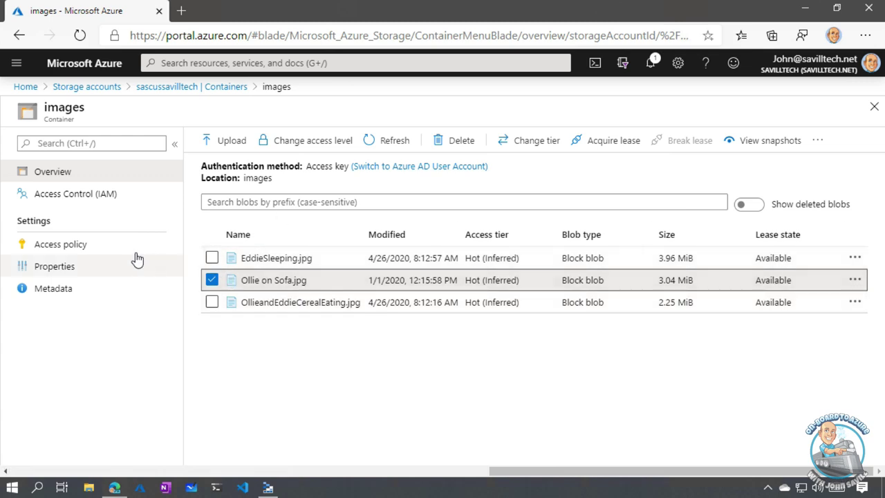
click(80, 247)
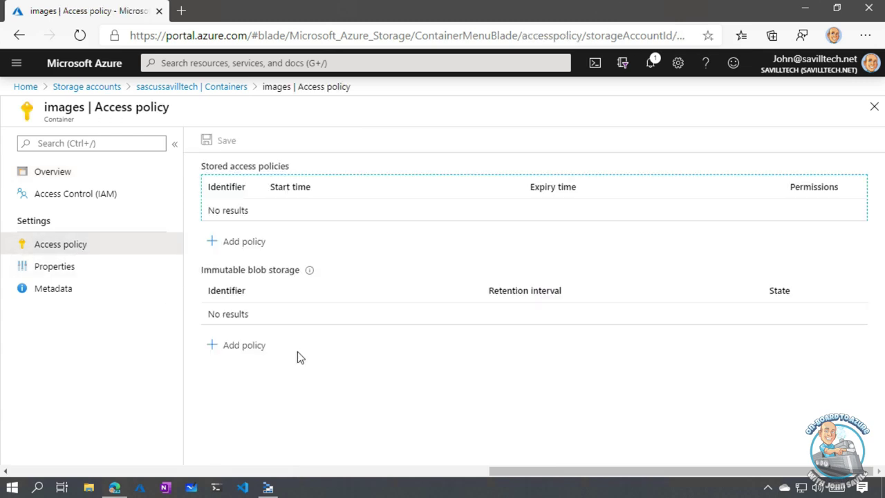
click(243, 242)
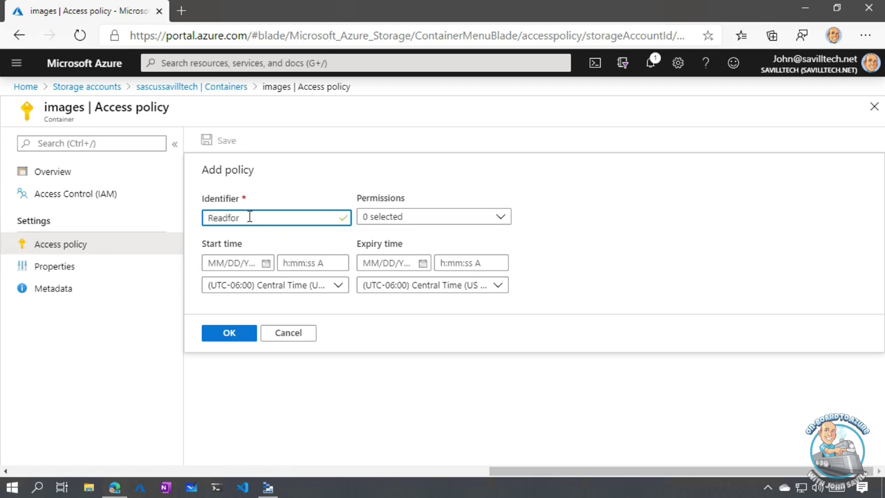
text(ReadforMonth)
click(445, 216)
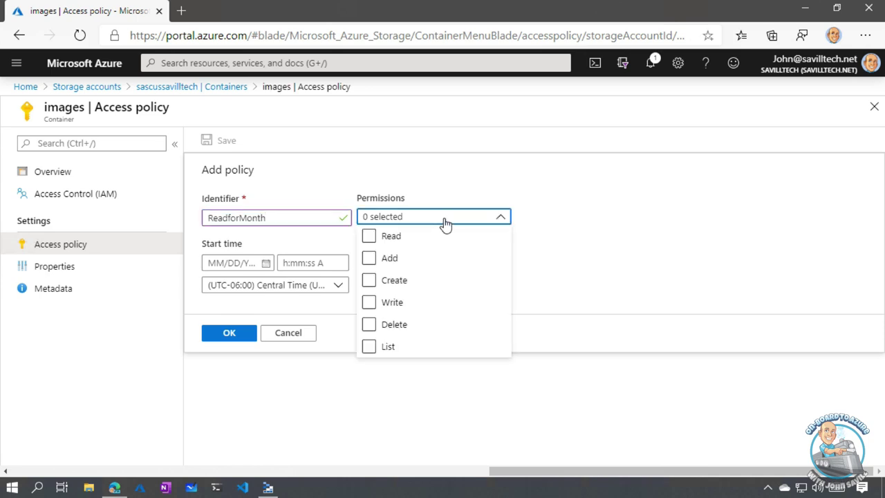
click(368, 236)
click(369, 347)
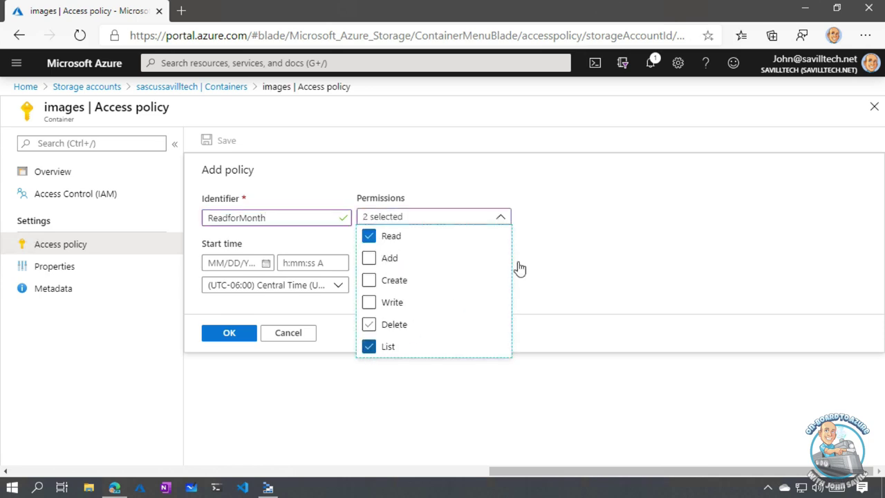
click(573, 234)
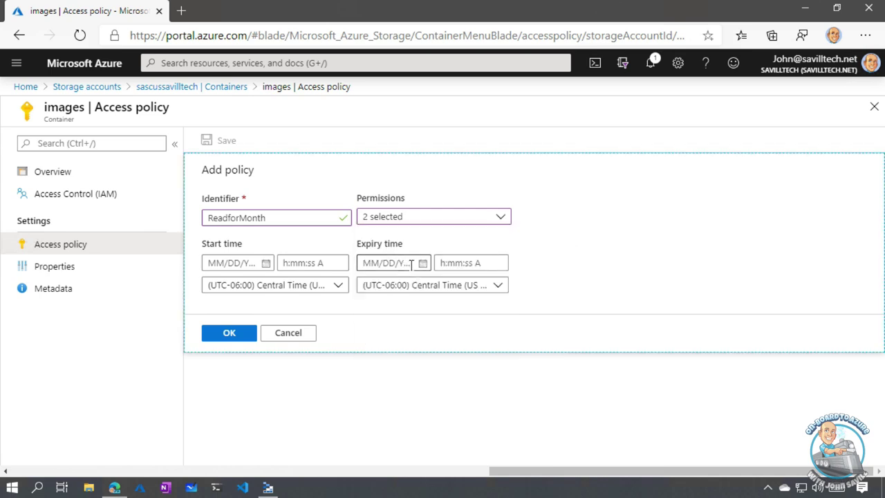
- Set the policy's start date to 04/26/2020 and its expiry date to 05/26/2020, both at 12:00:00 AM
click(266, 264)
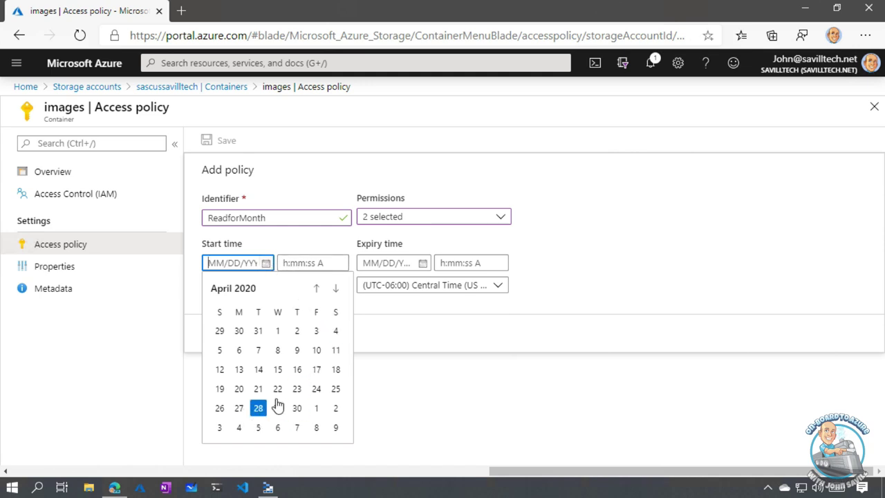
click(220, 409)
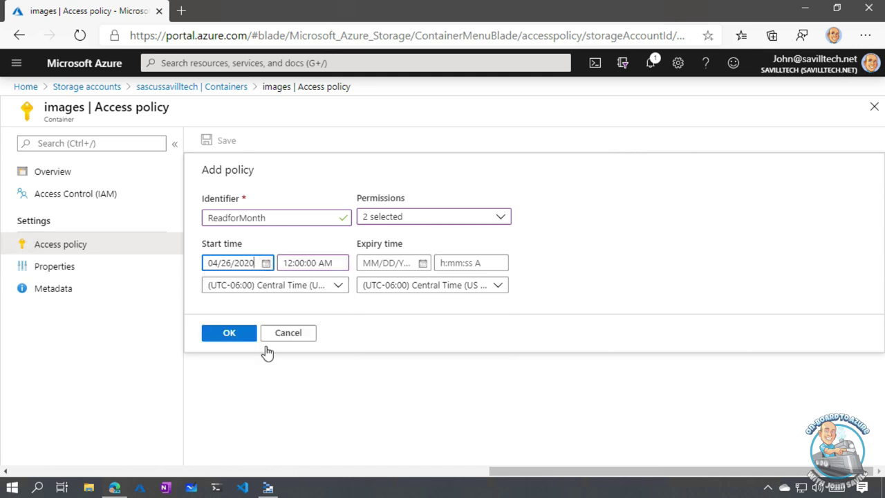
click(422, 264)
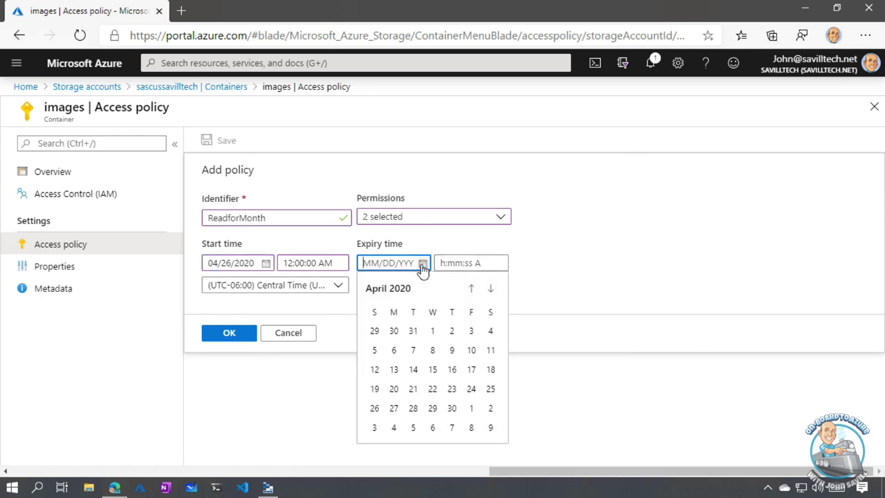
click(471, 289)
click(490, 290)
click(490, 290)
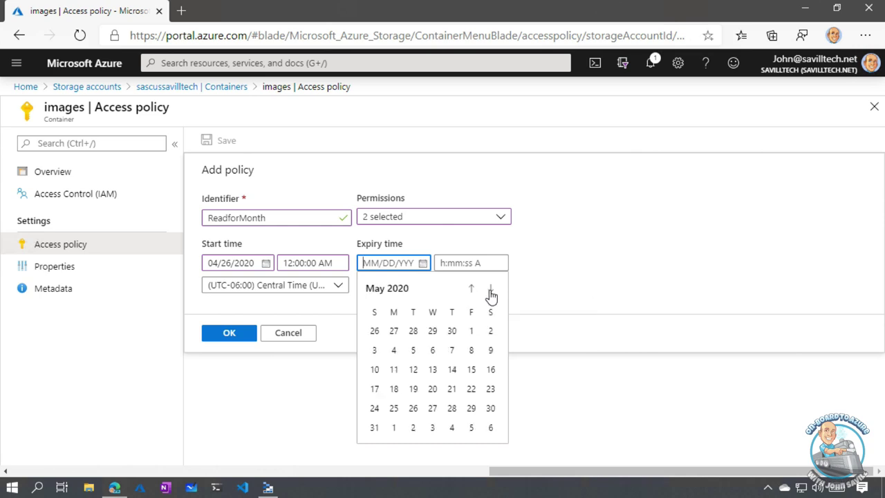
click(414, 408)
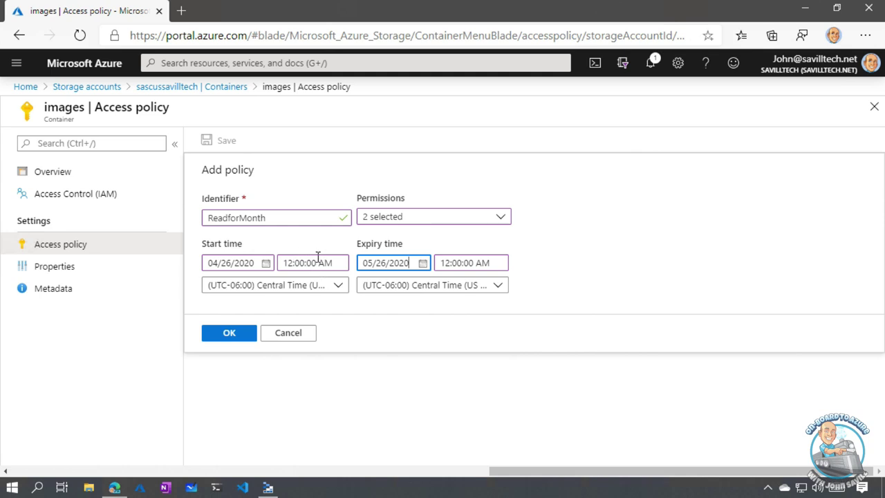
- Add the ReadforMonth policy to the stored access policies and save the container's changes
click(230, 334)
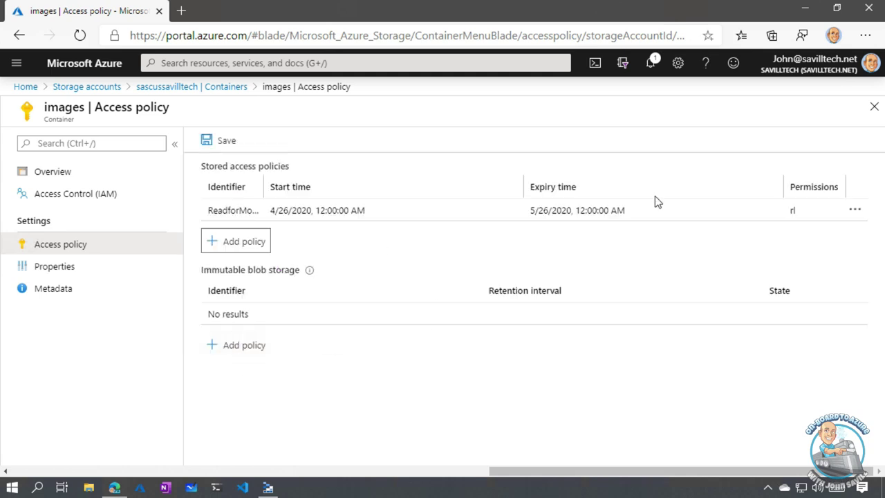
click(35, 173)
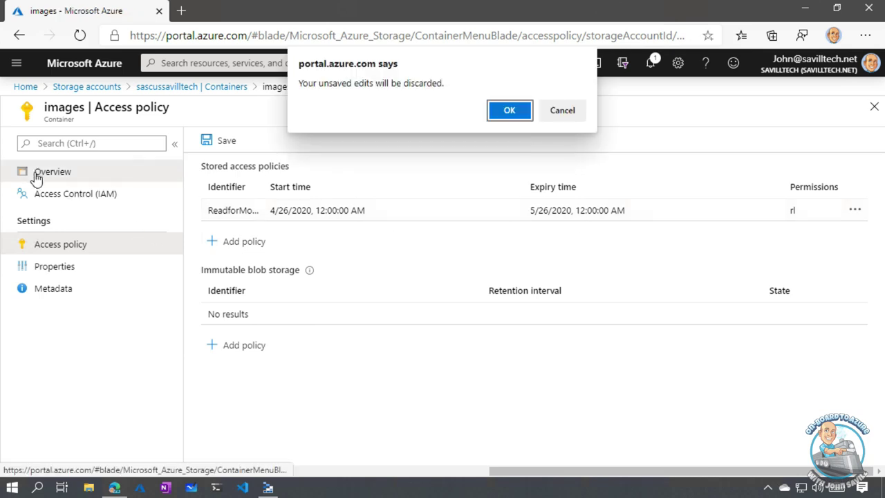
click(566, 113)
click(222, 140)
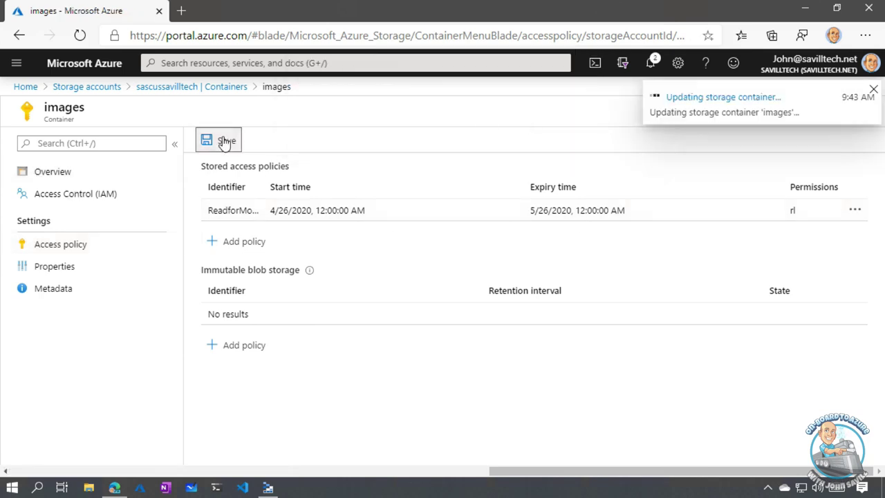
- Switch to Azure Storage Explorer and examine the SAS settings for Ollie on Sofa.jpg under the ReadforMonth access policy, without creating a signature
key(alt+Tab)
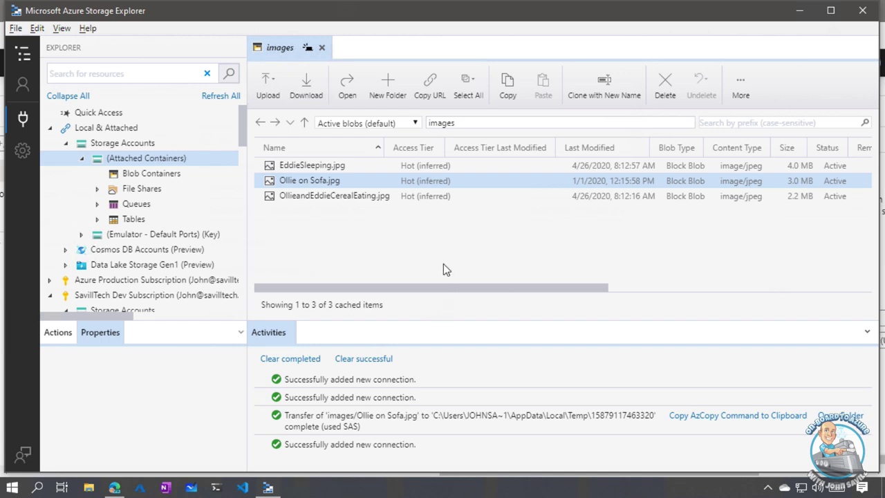
ctrl+click(328, 196)
click(340, 180)
right_click(340, 180)
click(409, 336)
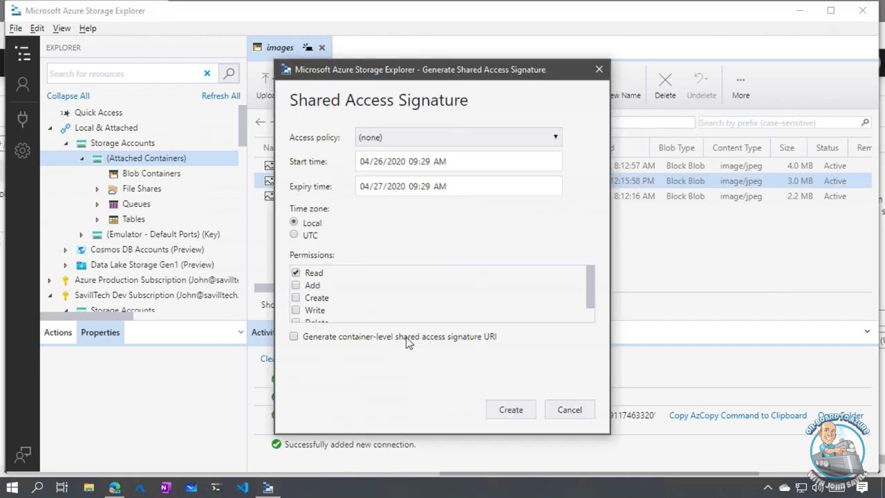
click(385, 138)
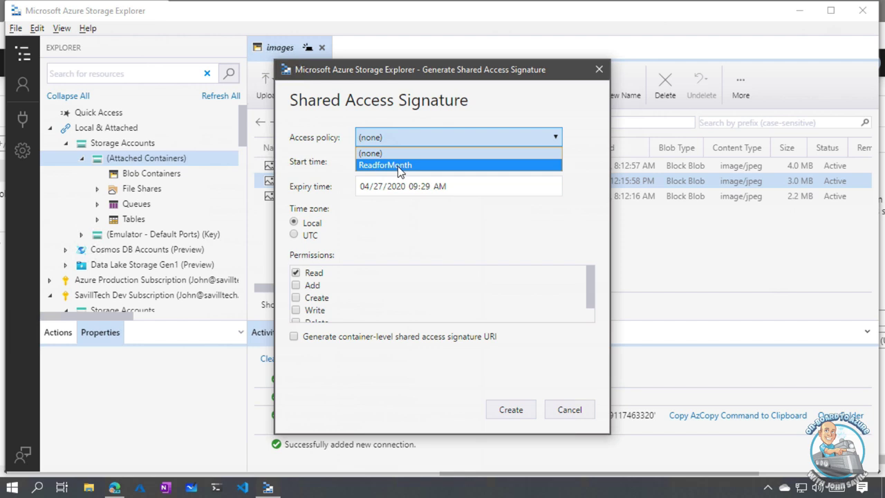
click(398, 167)
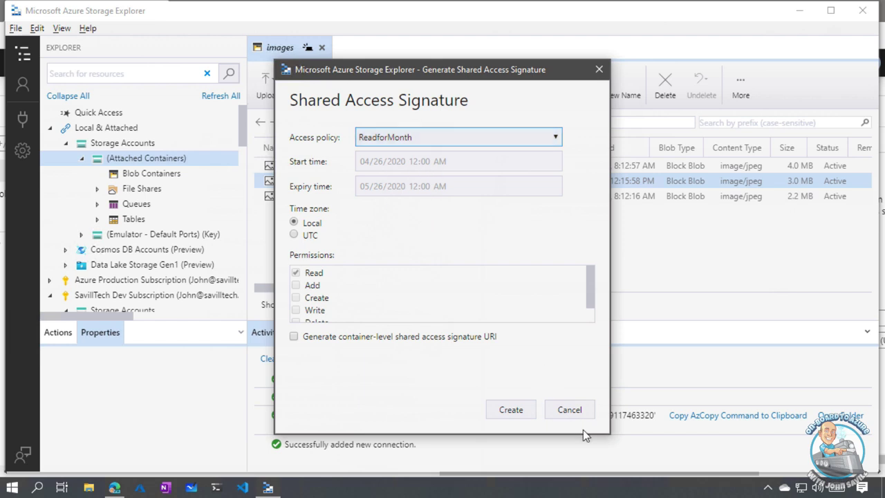
click(569, 407)
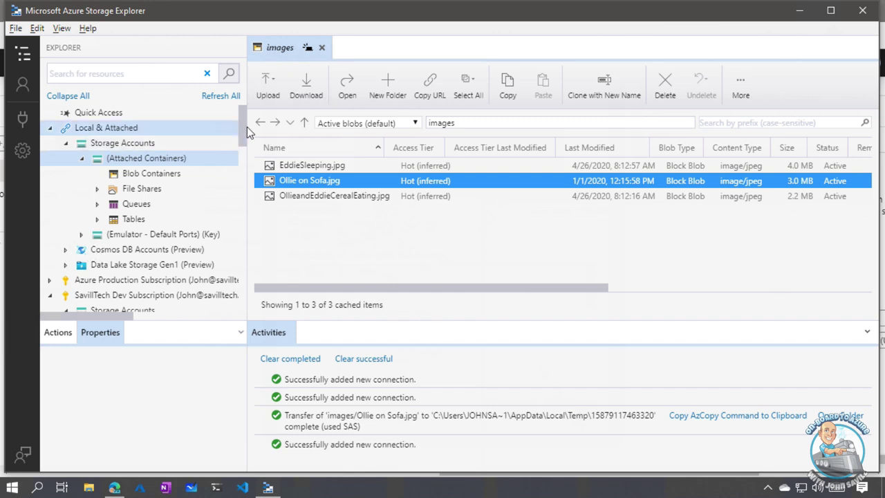
- Close the images container view, return to the Azure portal, and close the Ollie on Sofa.jpg blob page
click(321, 48)
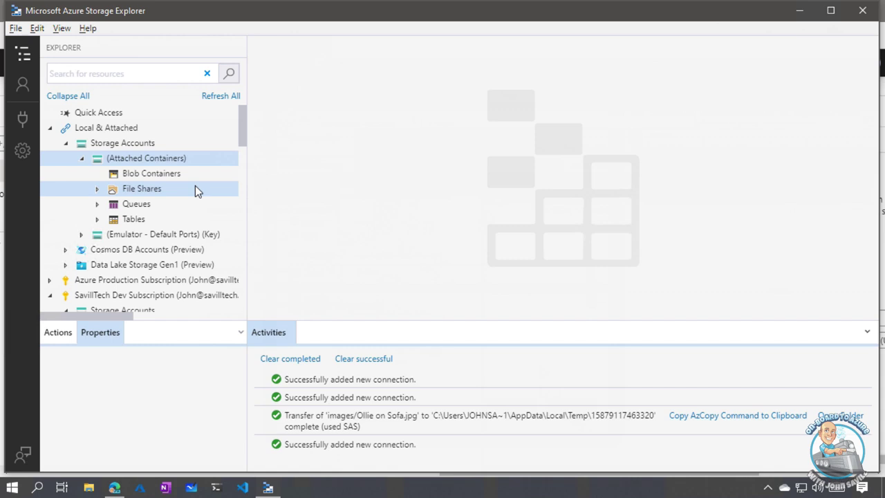
click(115, 487)
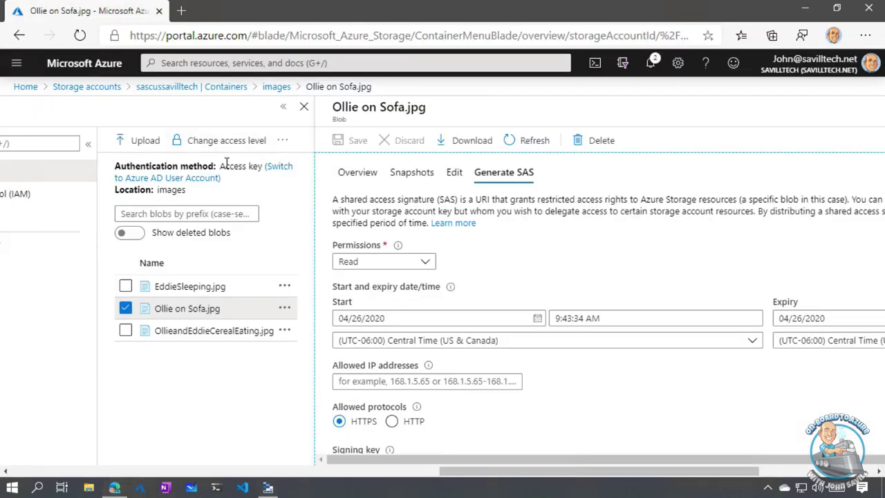
drag(496, 476, 651, 476)
click(875, 106)
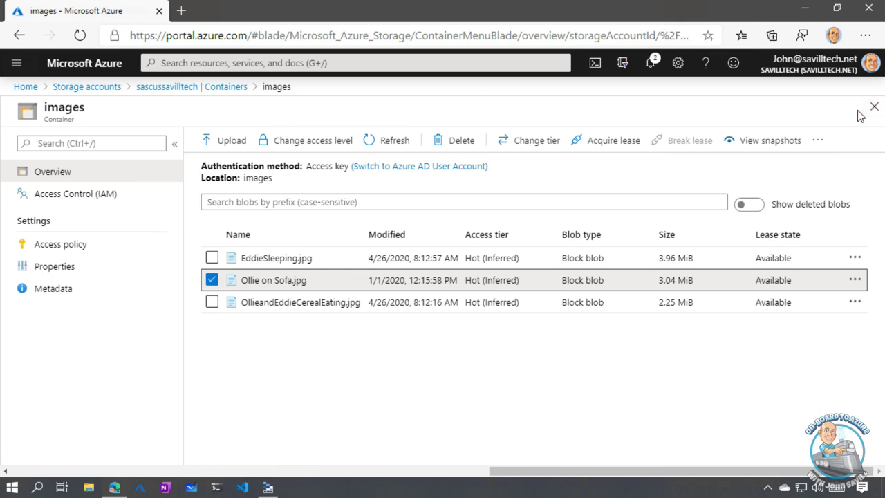
- Review the roles in the images container's access control, including the Storage Blob Data roles, and open Storage Blob Data Contributor
click(65, 197)
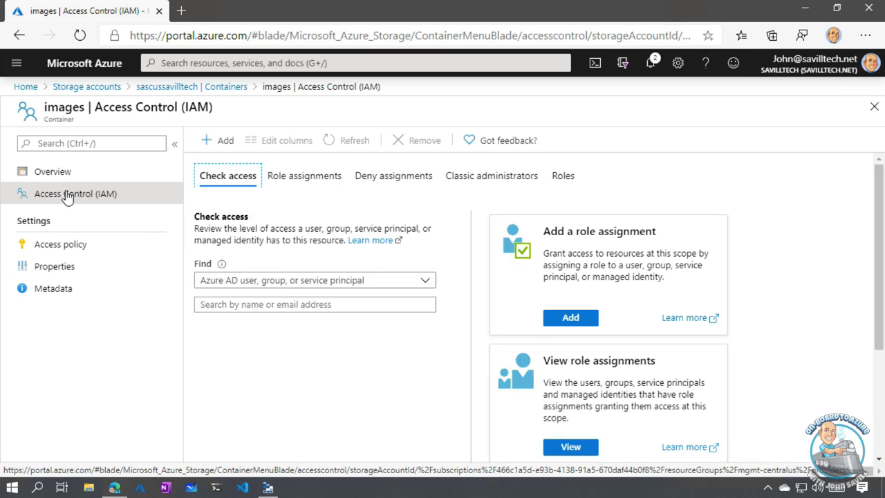
click(567, 177)
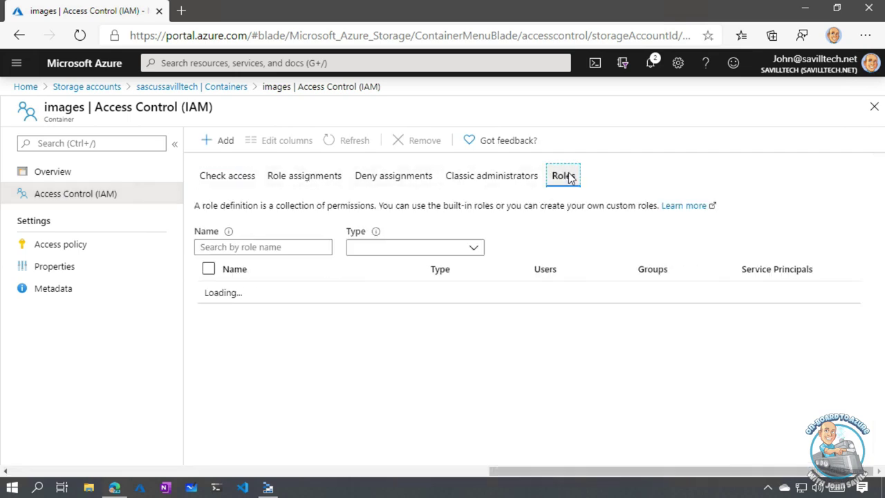
drag(878, 188, 878, 250)
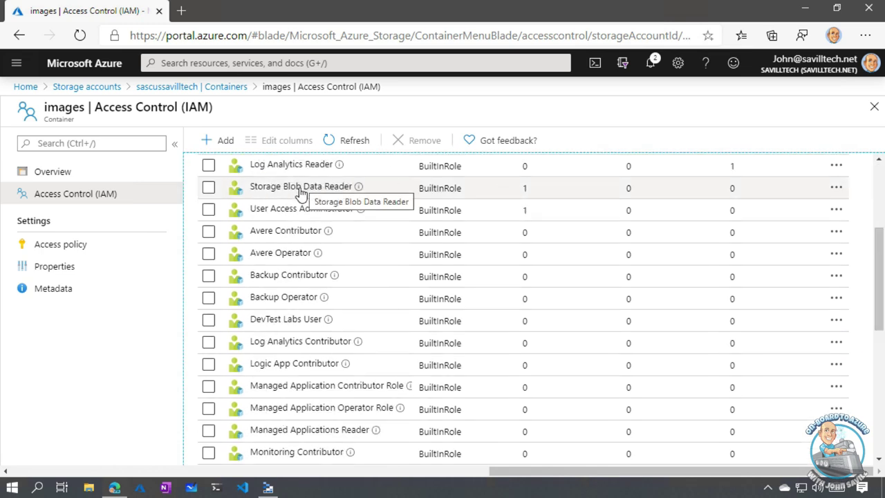
drag(878, 280, 879, 381)
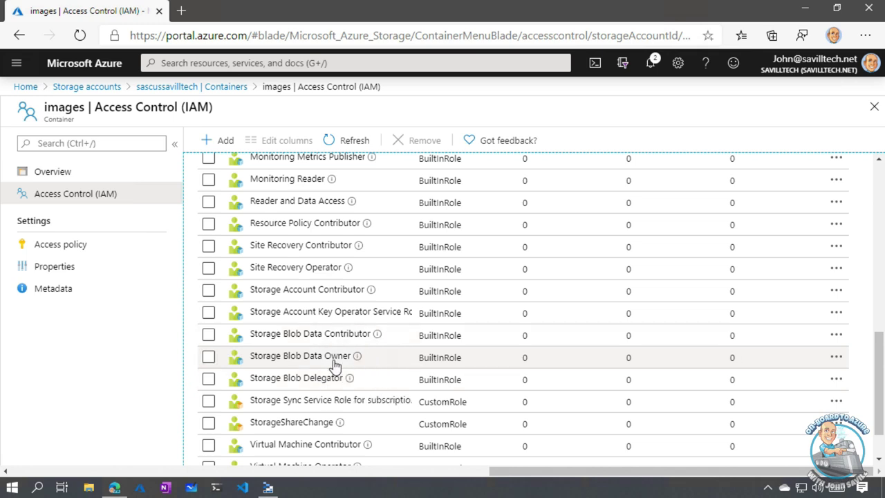
click(304, 336)
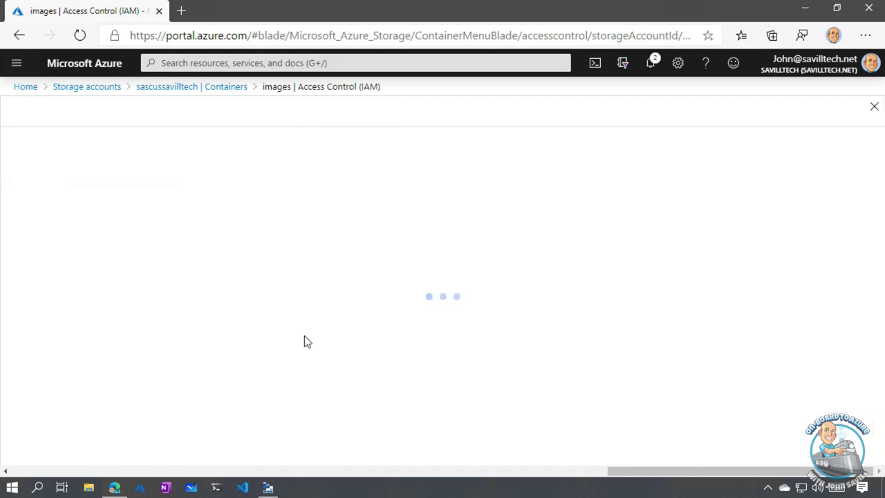
- Review the Storage Blob Data Contributor role's Microsoft Storage management permissions, including the permitted actions for Storage Blob Services
click(52, 140)
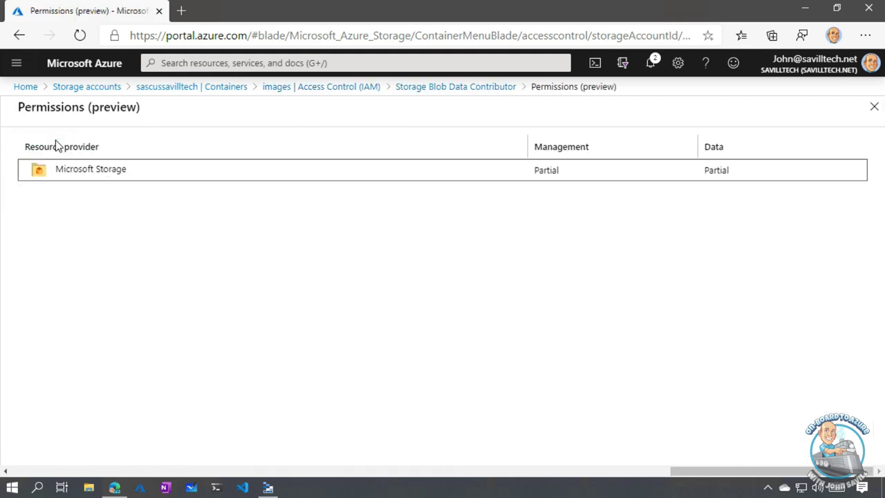
click(95, 171)
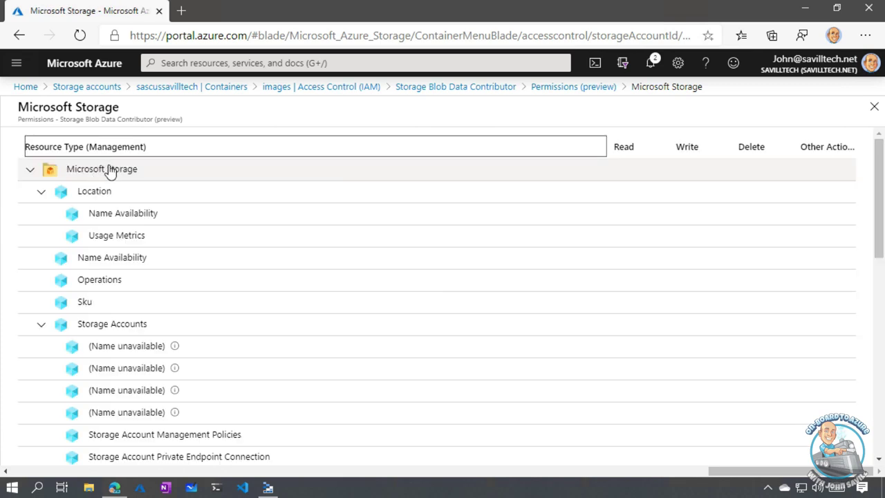
drag(146, 147, 84, 147)
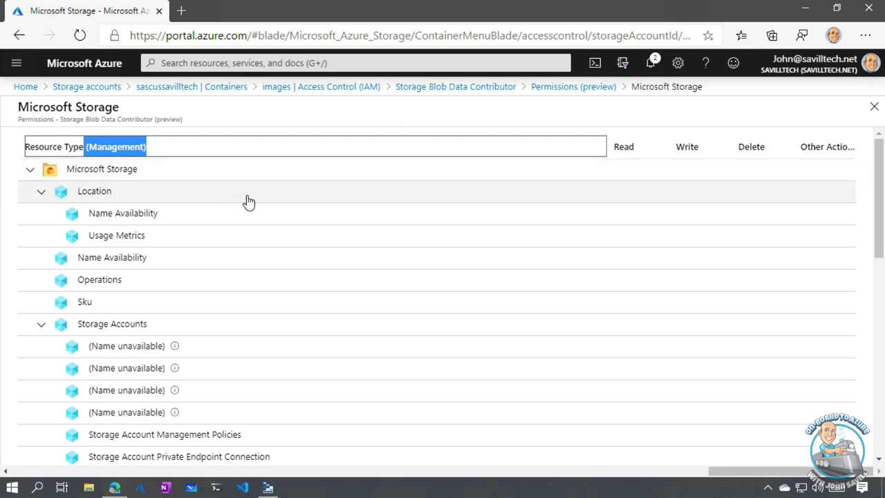
scroll(283, 196, down, 3)
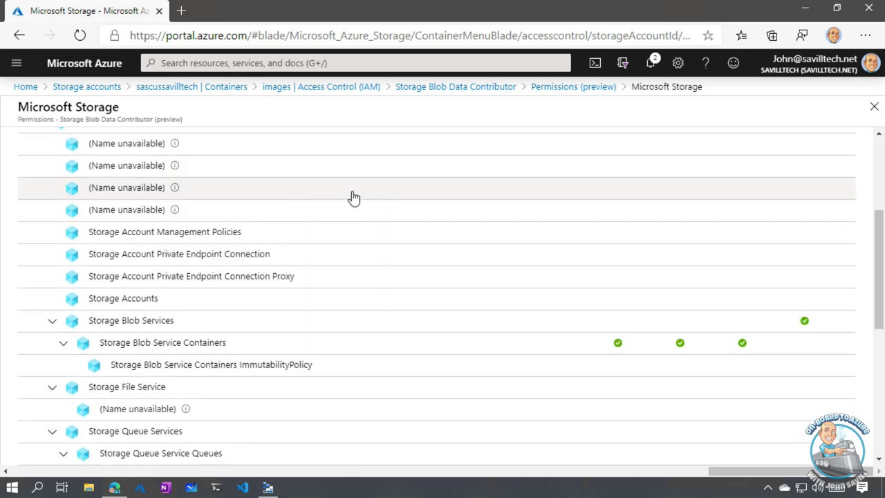
click(147, 327)
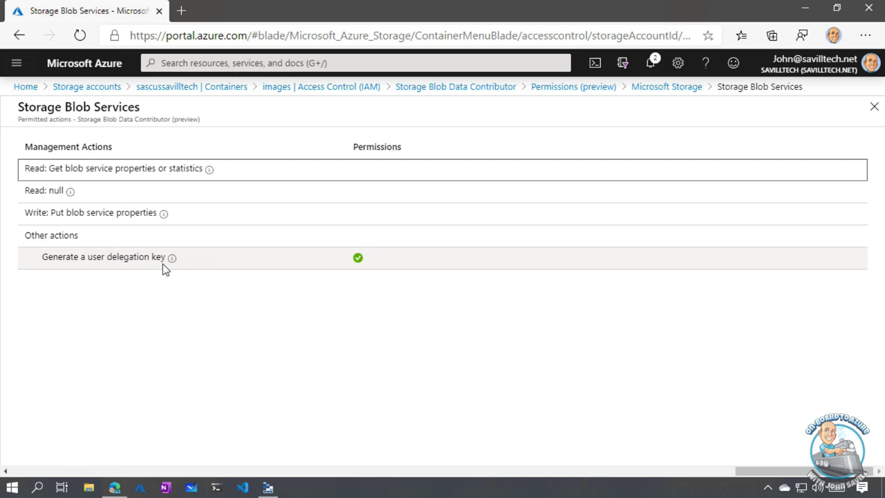
- Examine the role's data actions for Storage Blob Service Blobs and return to the Microsoft Storage permissions list
click(660, 89)
scroll(530, 201, down, 3)
scroll(530, 202, down, 1)
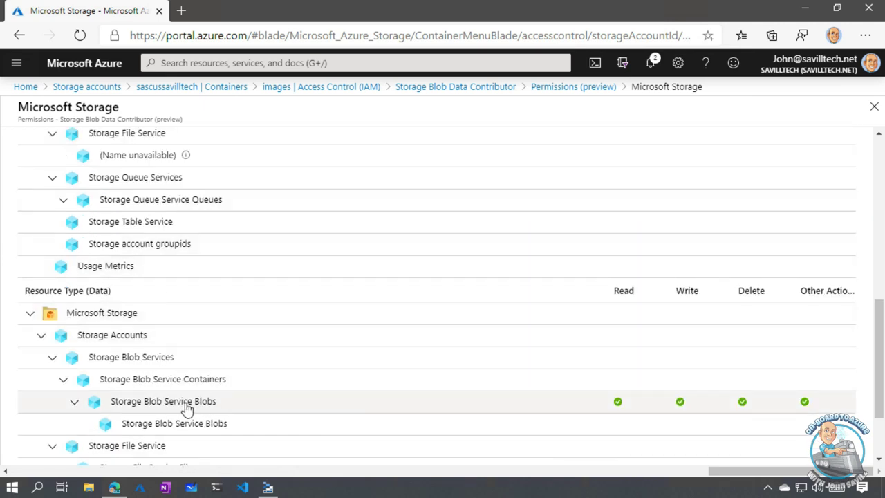
click(694, 409)
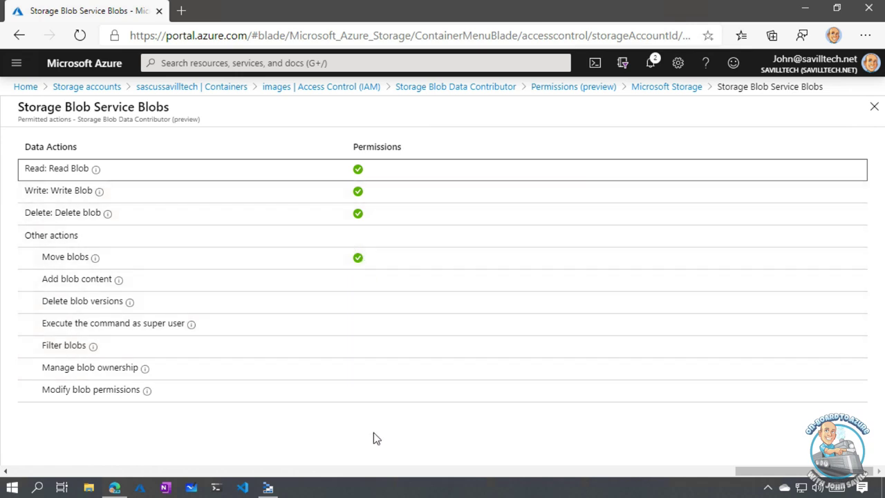
click(666, 90)
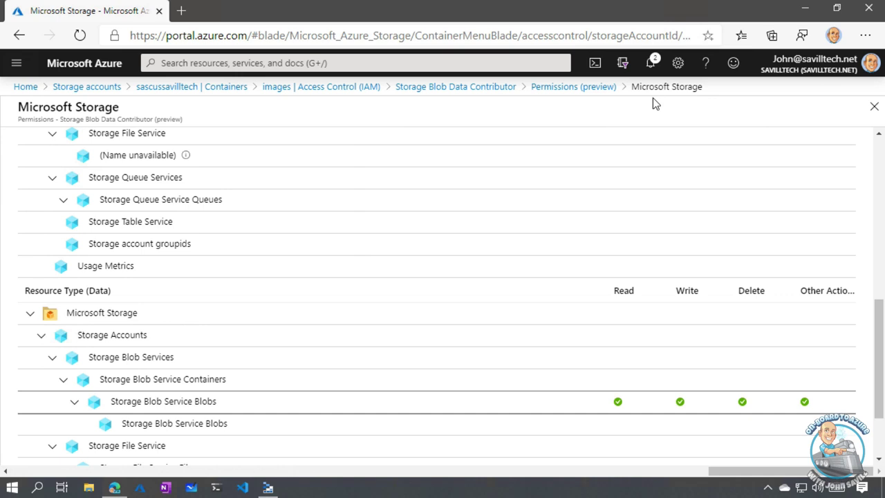
- Return to the images container's access control and review its role assignments, down to Storage Blob Data Reader
click(353, 89)
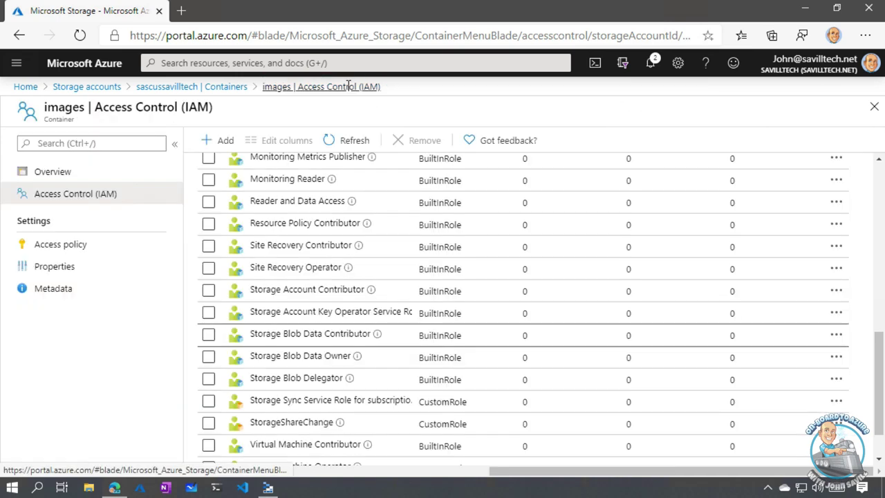
scroll(456, 180, up, 4)
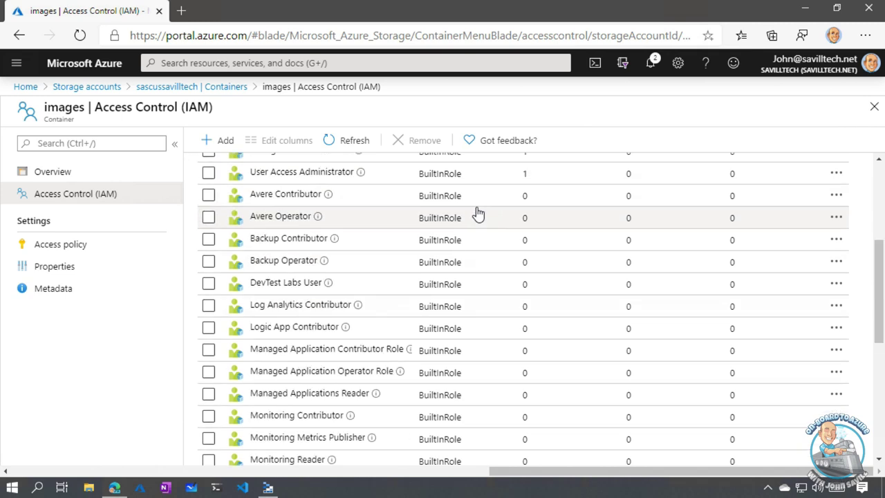
scroll(417, 209, up, 3)
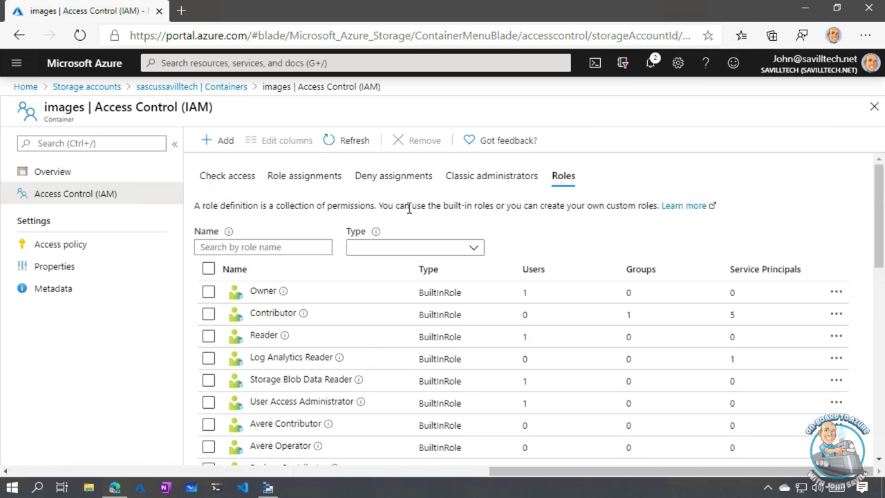
click(306, 175)
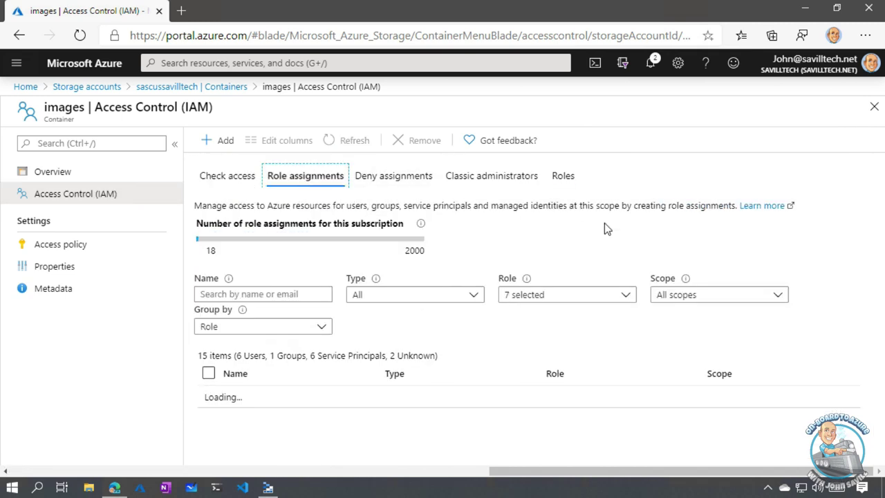
scroll(573, 214, down, 8)
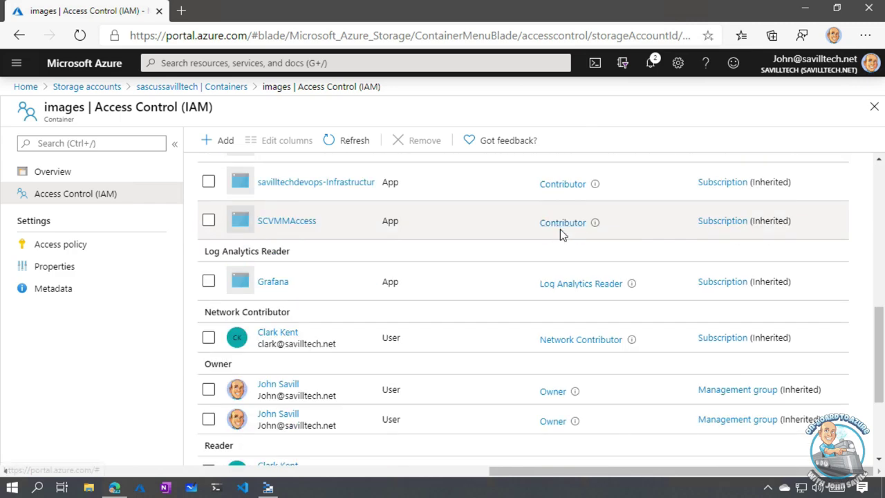
scroll(560, 229, down, 3)
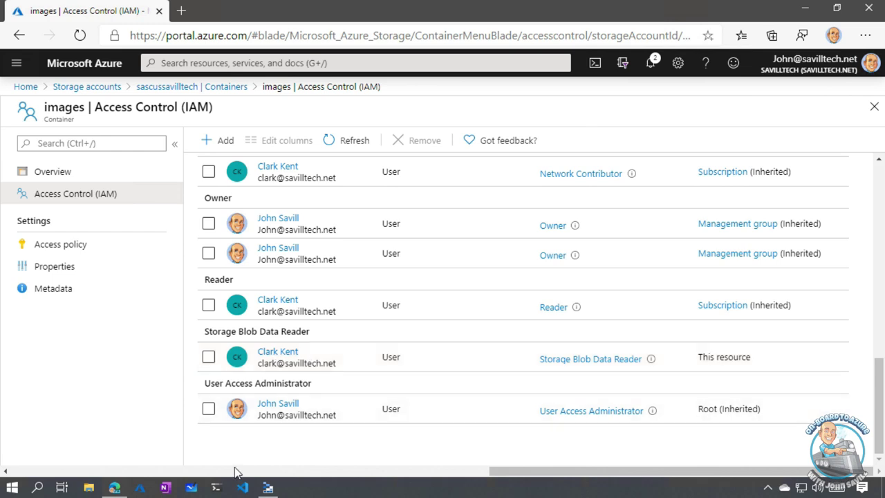
- Switch to Azure Storage Explorer and expand the SavillTech Dev Subscription listed under the Storage Blob Data Reader user's account
click(270, 489)
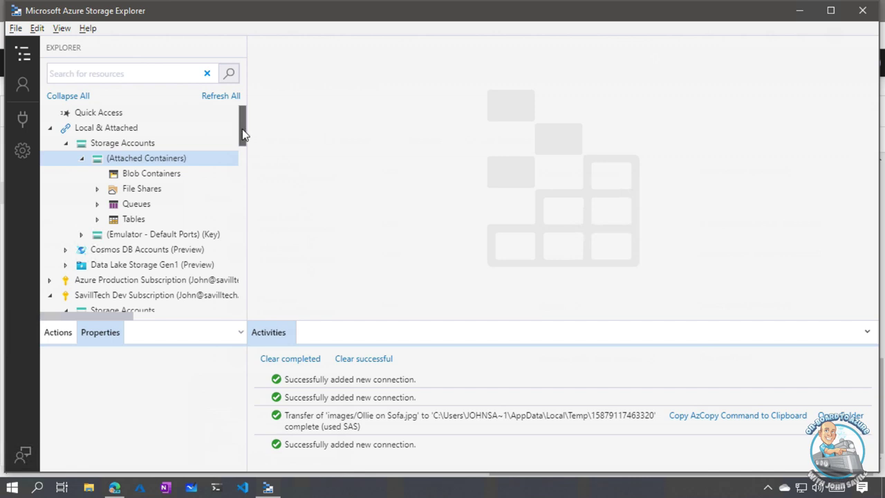
scroll(173, 207, down, 2)
click(181, 165)
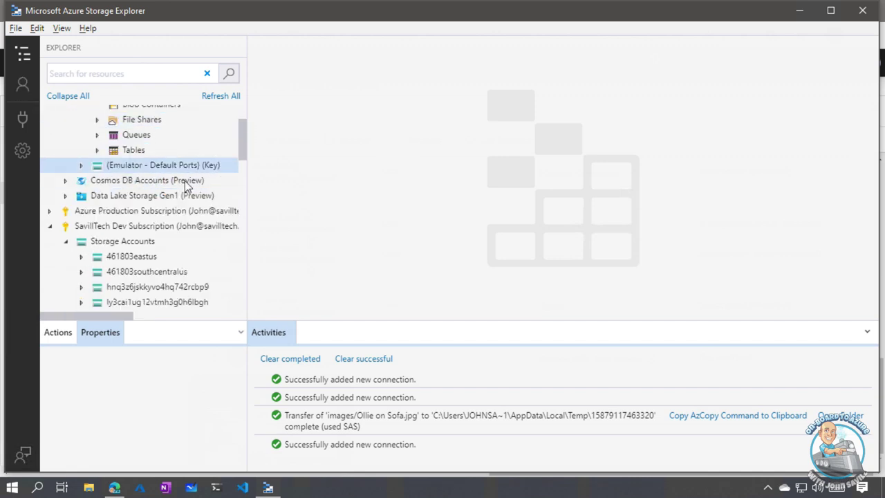
click(209, 227)
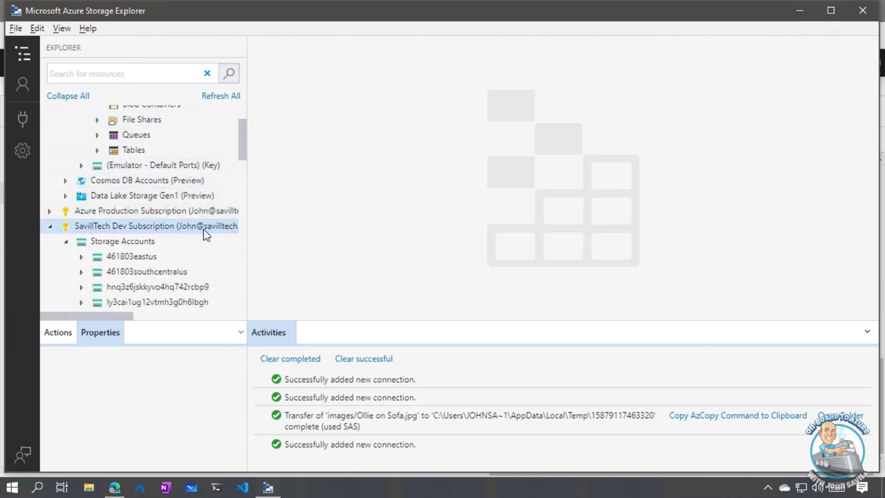
scroll(203, 235, down, 10)
scroll(203, 240, down, 10)
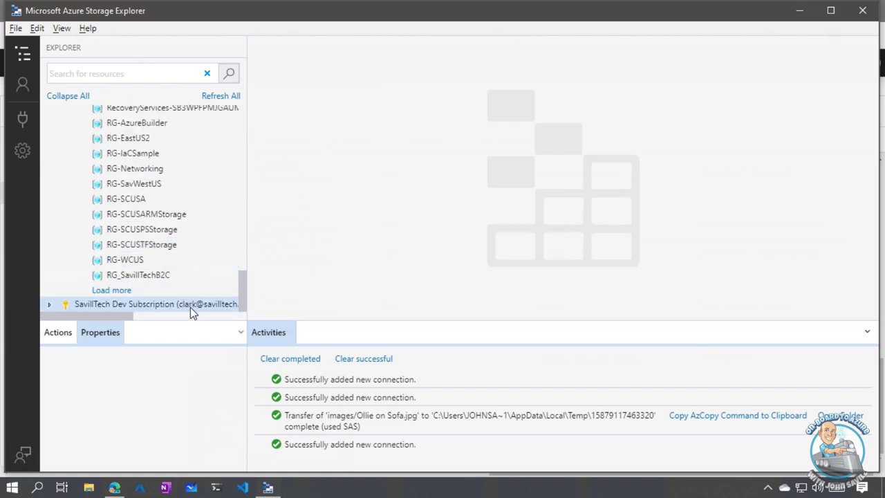
double_click(183, 307)
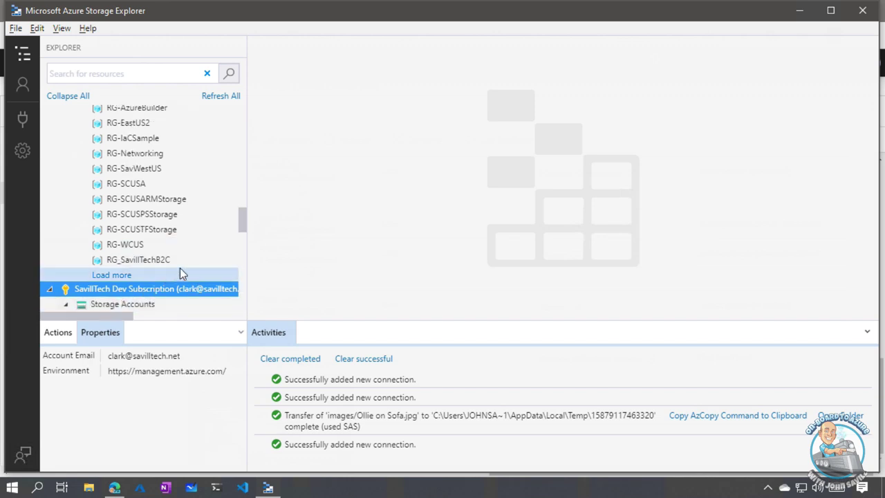
- Expand the sascussavilltech storage account and its blob containers under that user's subscription
scroll(182, 256, down, 5)
scroll(184, 244, up, 1)
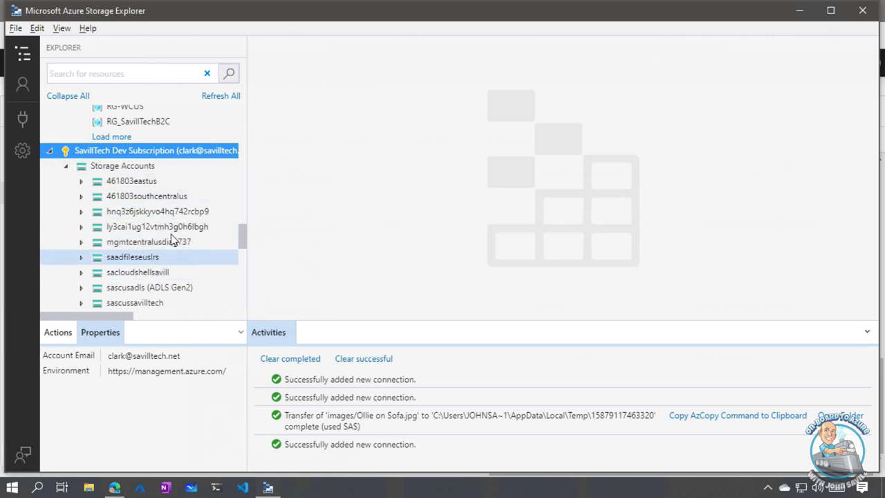
scroll(126, 180, down, 1)
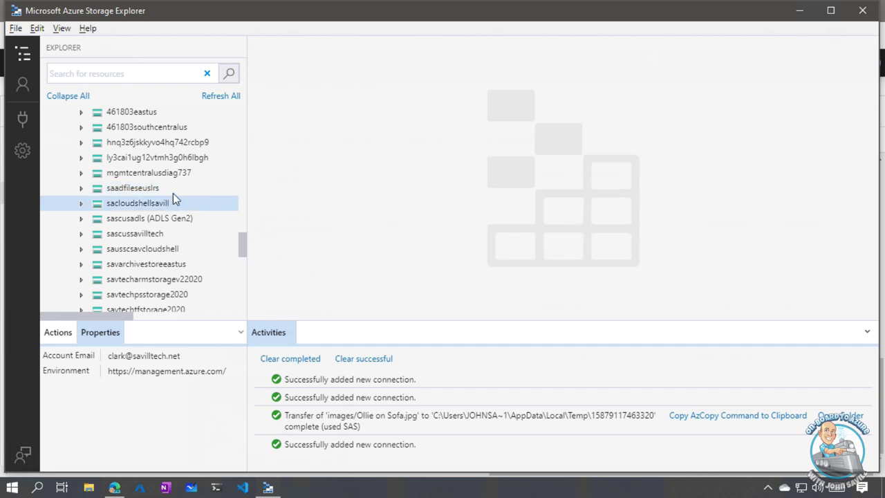
double_click(148, 239)
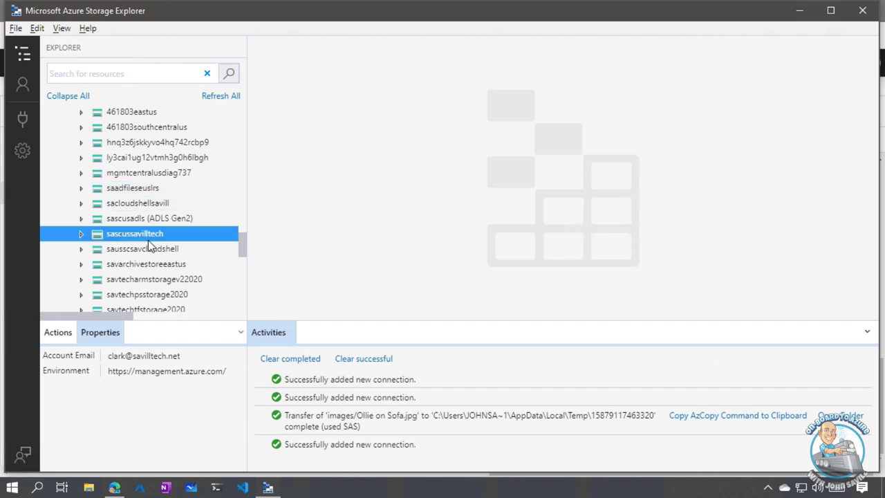
double_click(159, 248)
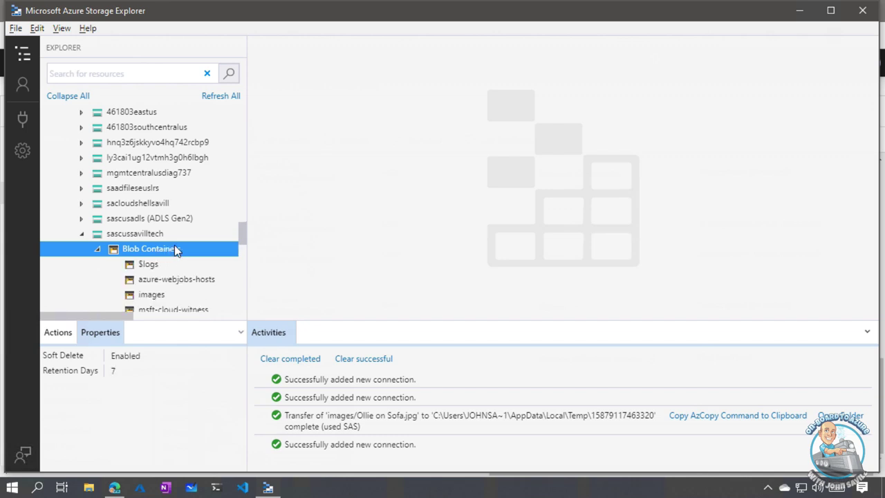
scroll(176, 271, down, 3)
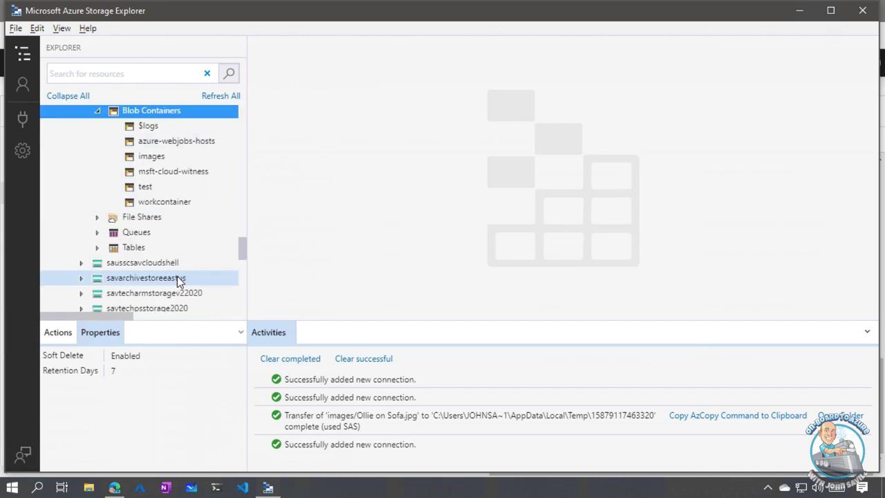
- Try to open the test container, dismiss the notification, and open the images container
click(152, 185)
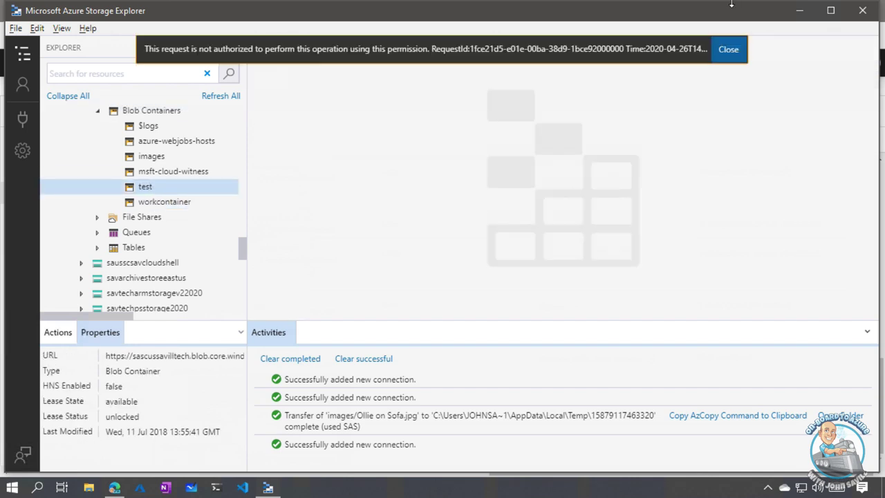
click(727, 50)
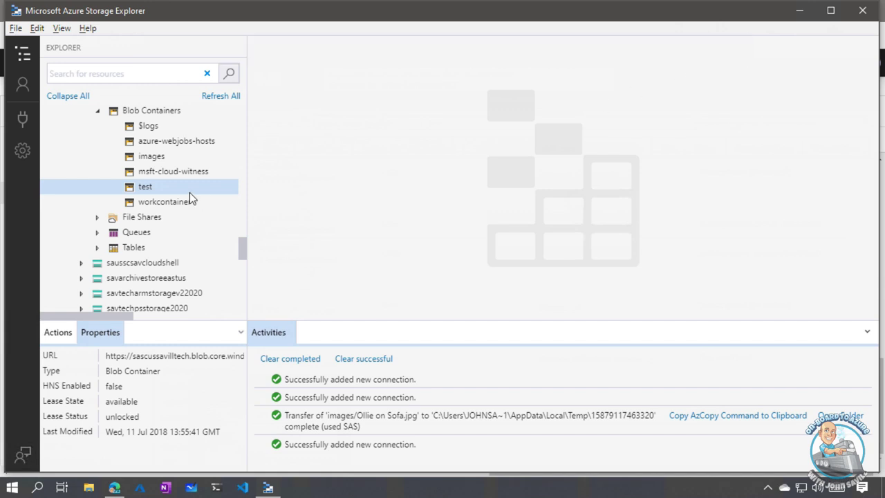
click(144, 157)
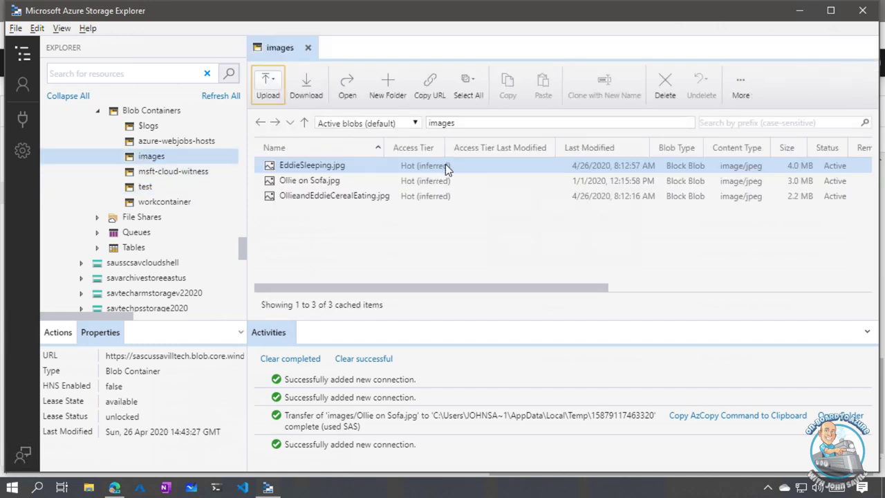
- Open OllieandEddieCerealEating.jpg from the images container to view it, and close the photo
drag(446, 164, 437, 173)
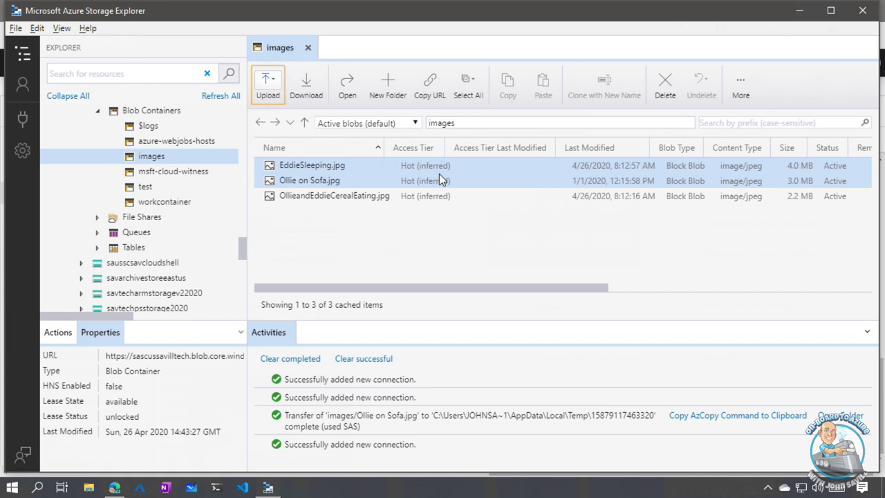
click(373, 167)
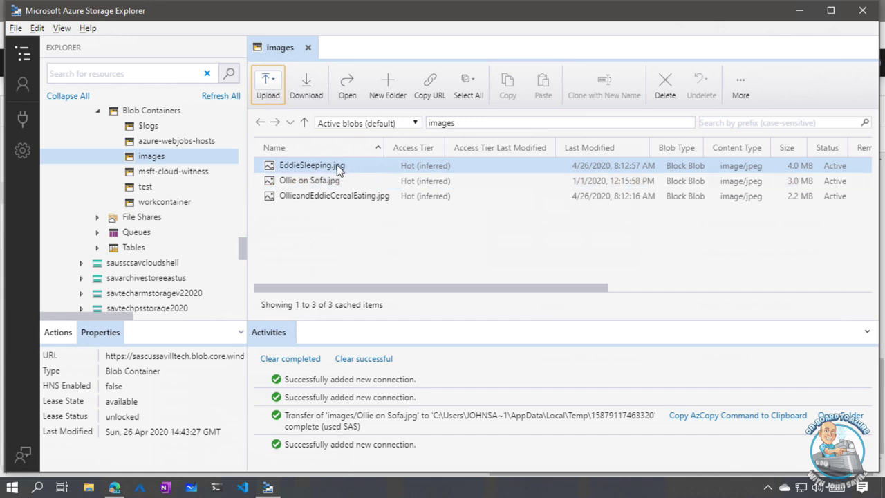
ctrl+click(328, 181)
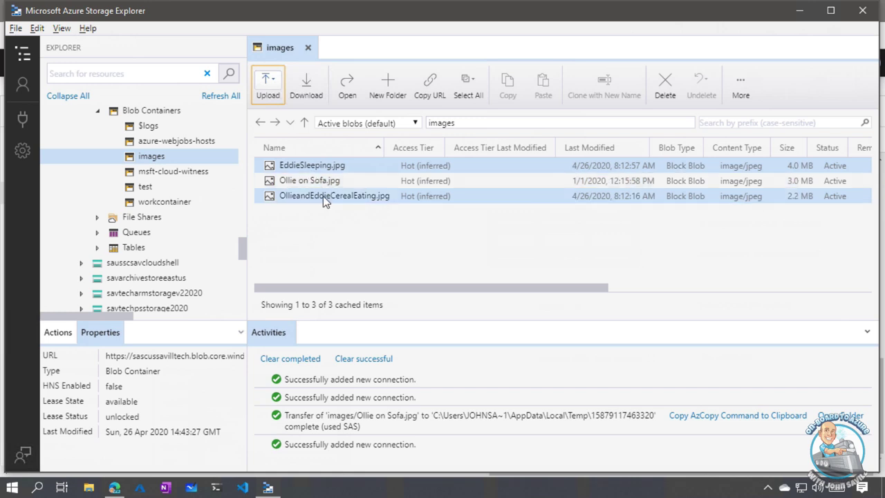
click(323, 196)
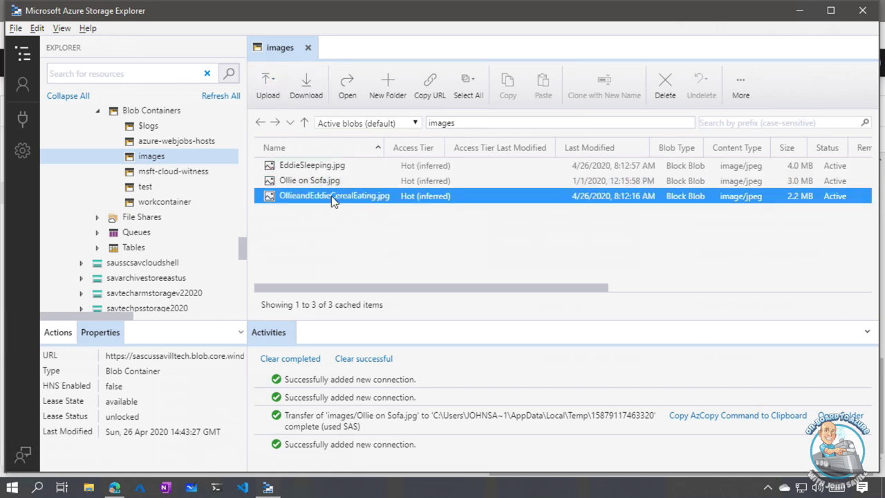
double_click(333, 197)
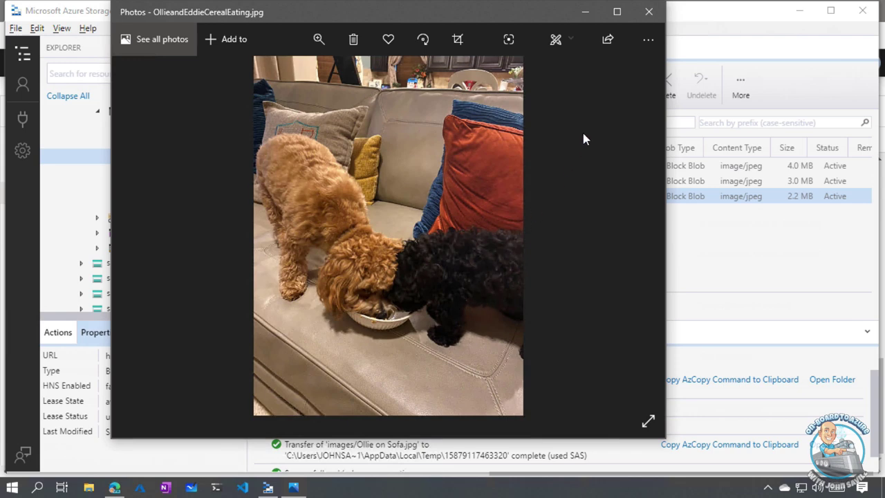
click(648, 11)
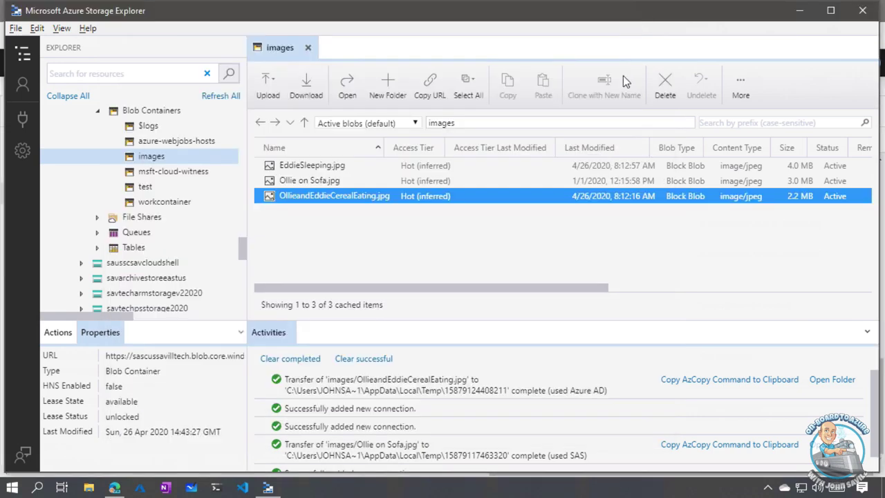
- Try to upload ffmpeg.dll to the root of the images container as a block blob
click(267, 86)
click(278, 129)
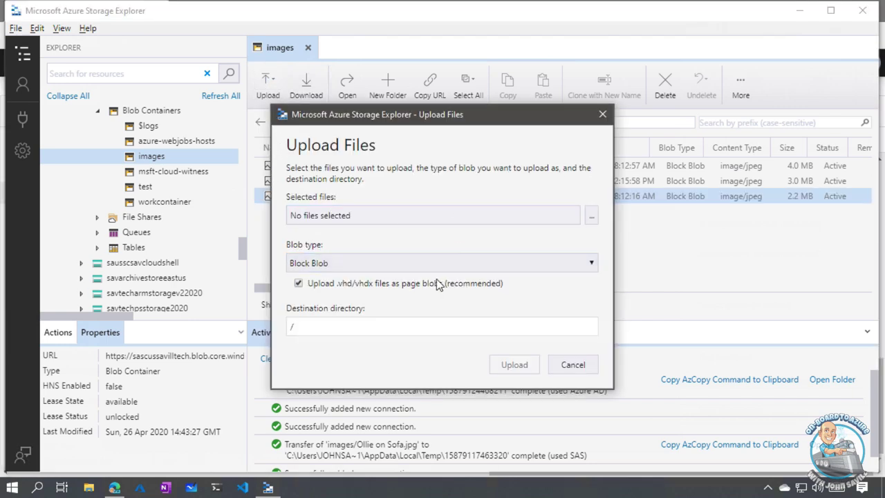
click(593, 216)
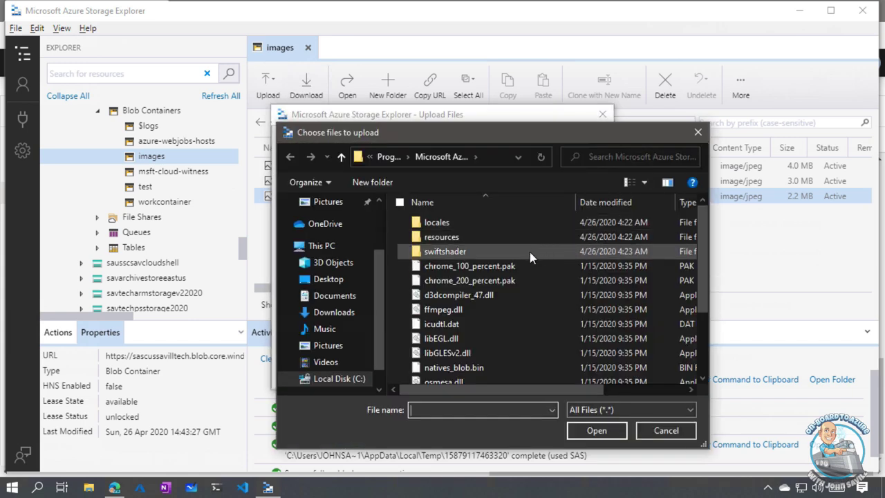
click(454, 311)
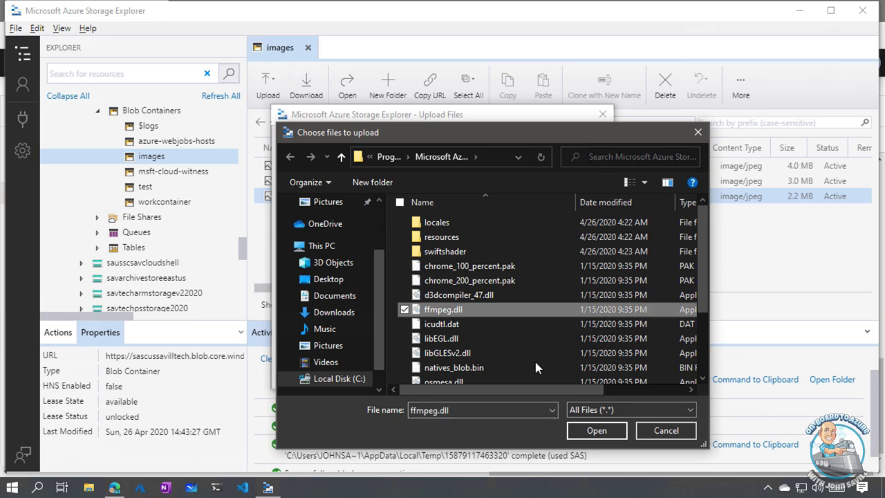
click(604, 438)
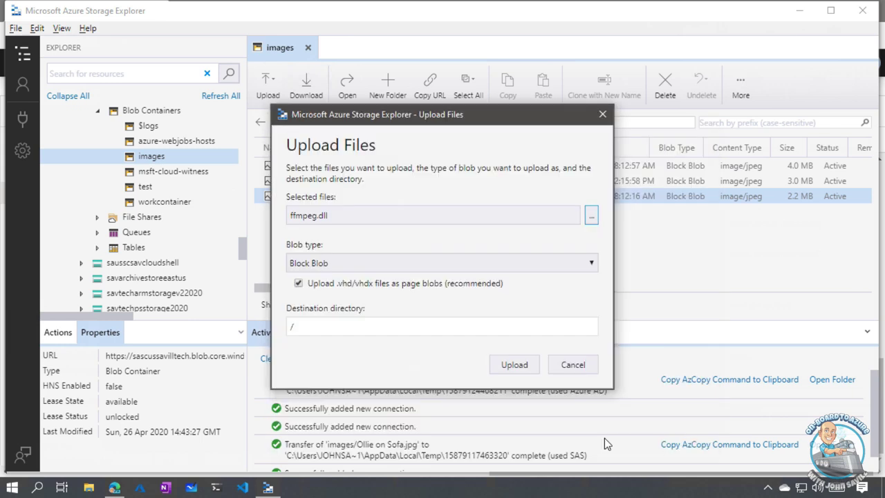
click(524, 365)
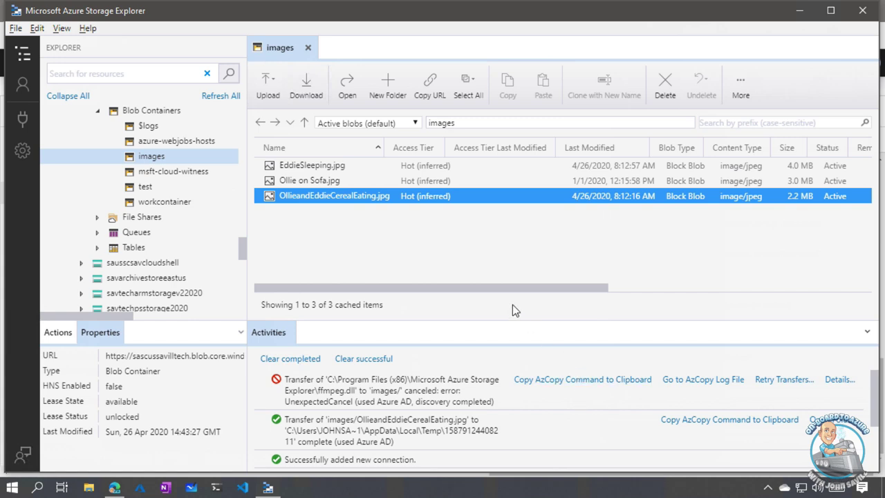
- Switch to the Azure portal in the browser and view the access keys of the sascussavilltech storage account
click(115, 487)
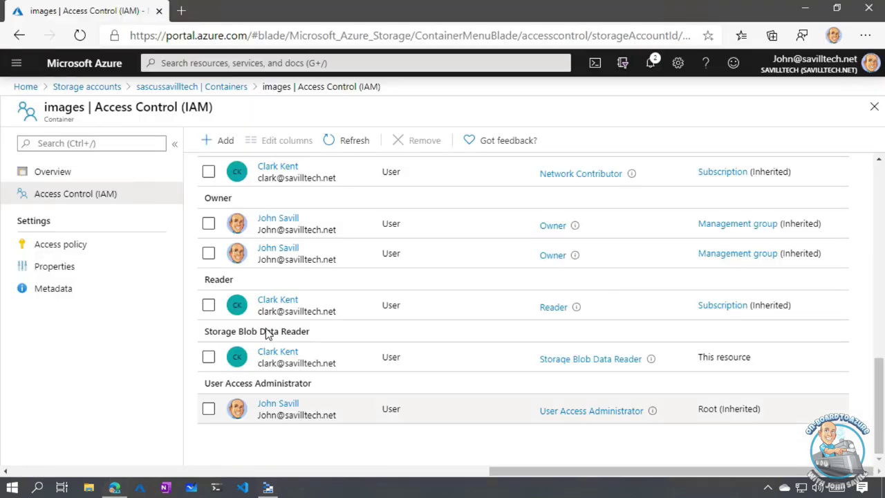
click(200, 86)
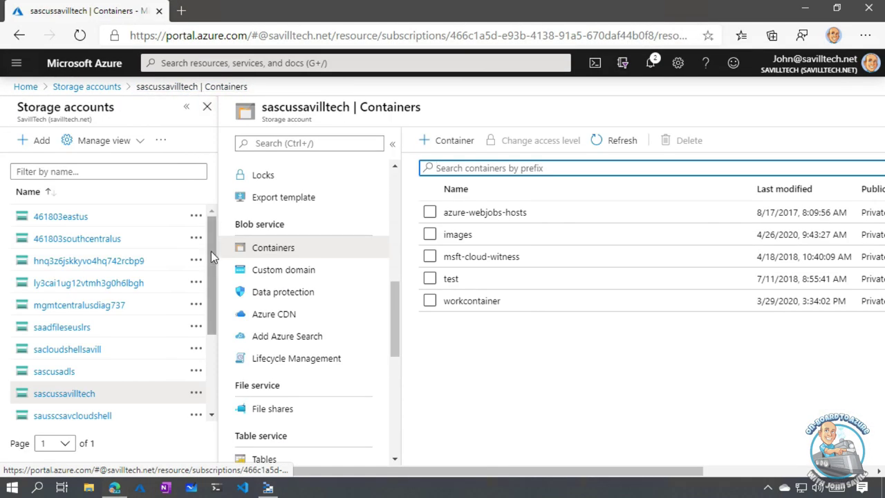
drag(399, 309, 391, 204)
click(283, 338)
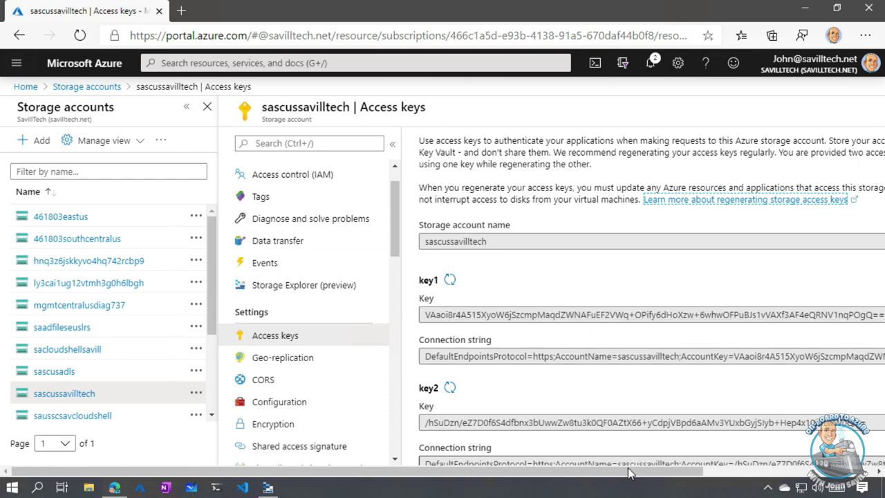
drag(625, 477, 816, 472)
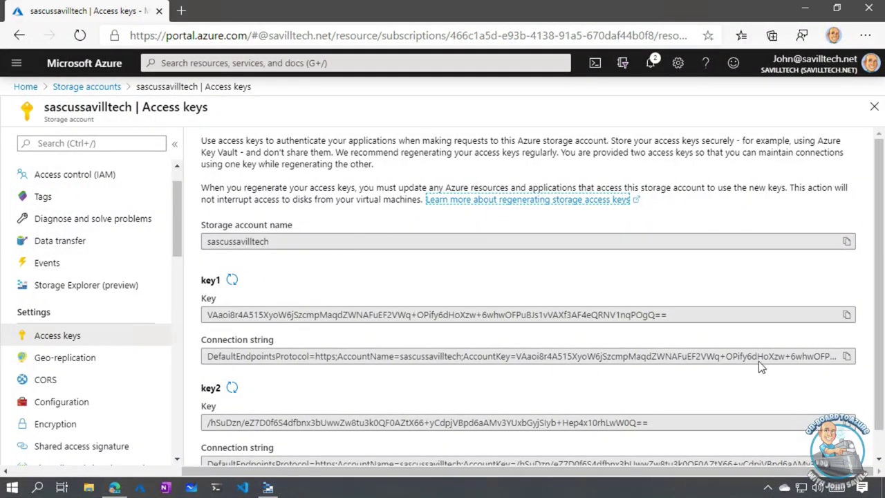